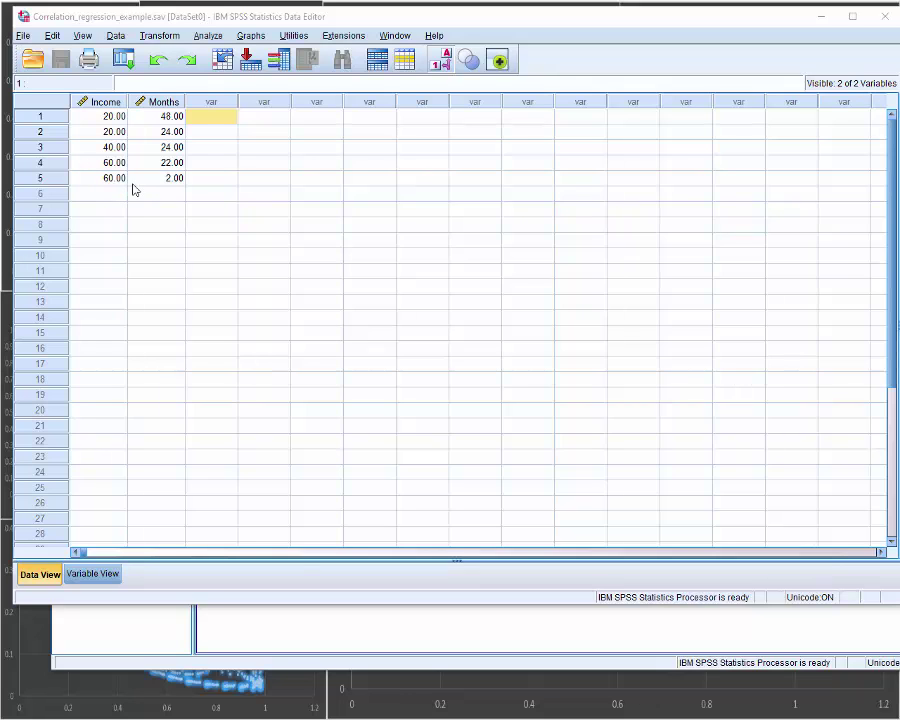
Step: Set up a two-tailed Pearson bivariate correlation between annual income and months since car purchase
click(213, 36)
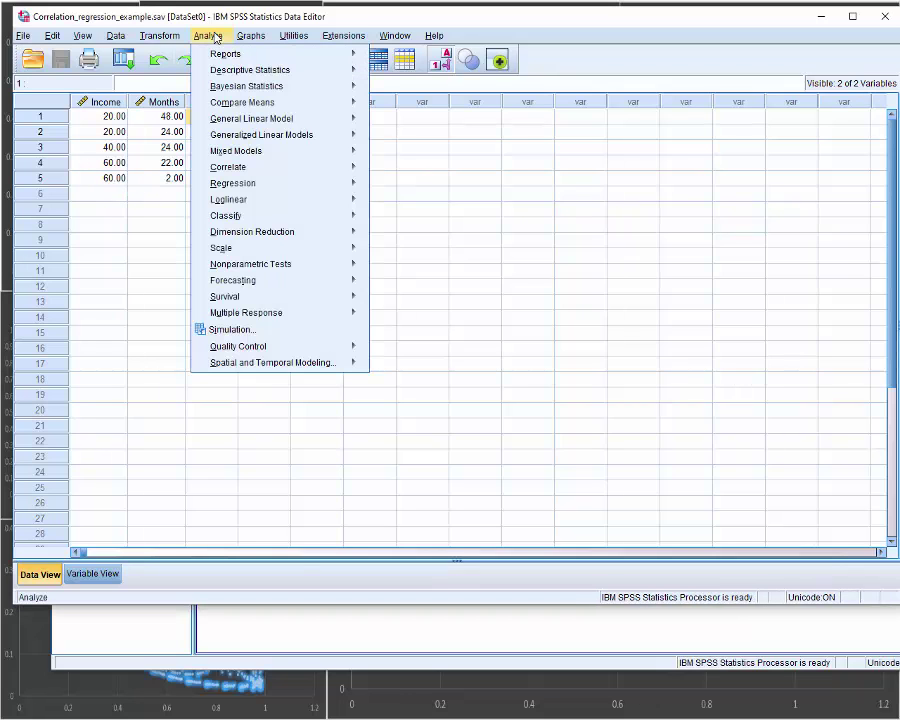
mouse_move(228, 169)
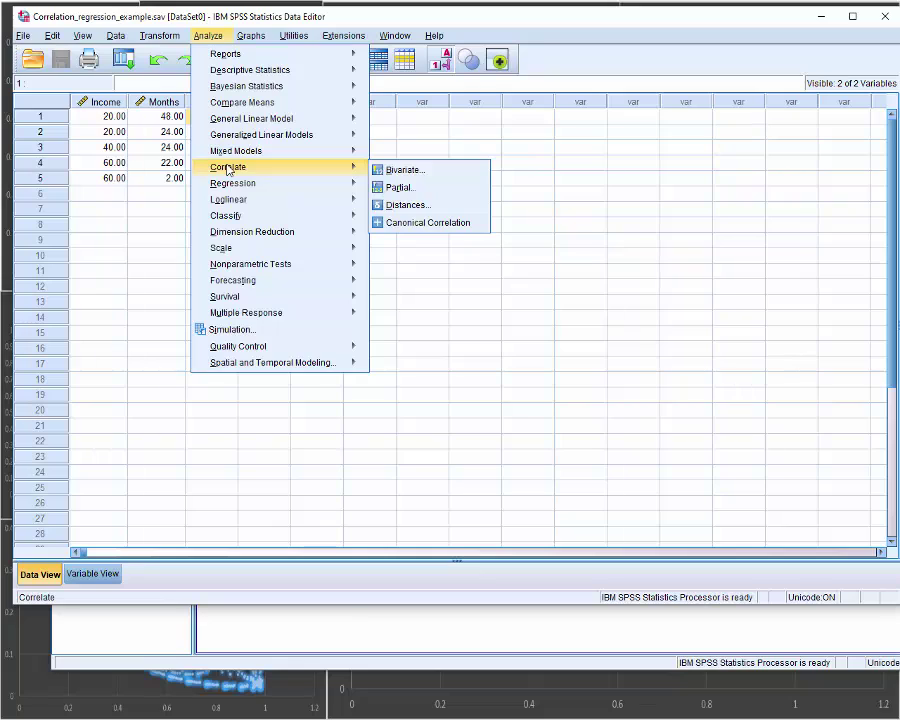
click(405, 171)
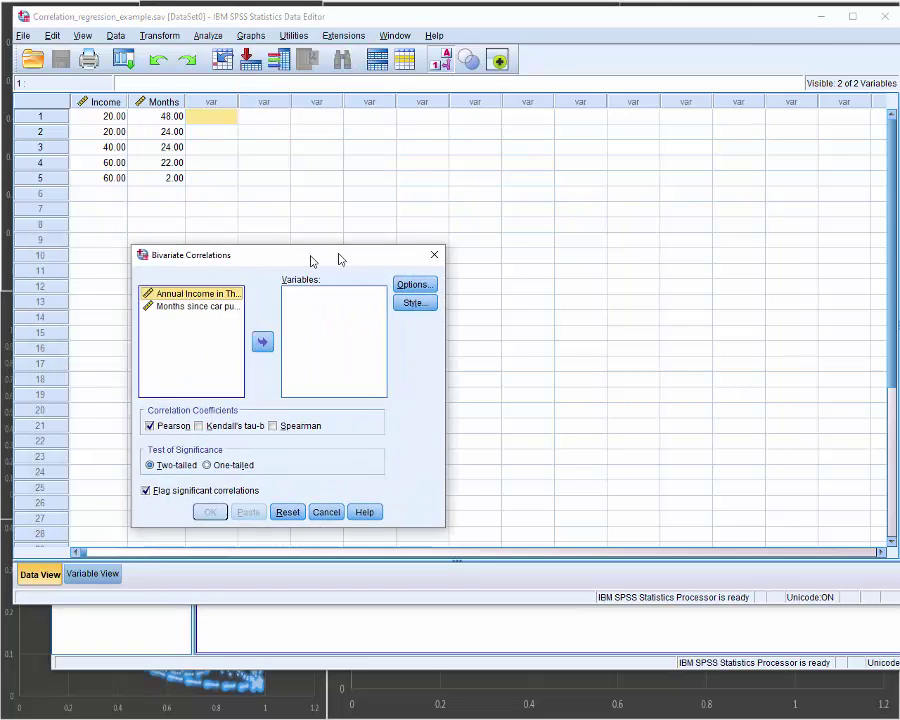
drag(311, 257, 436, 199)
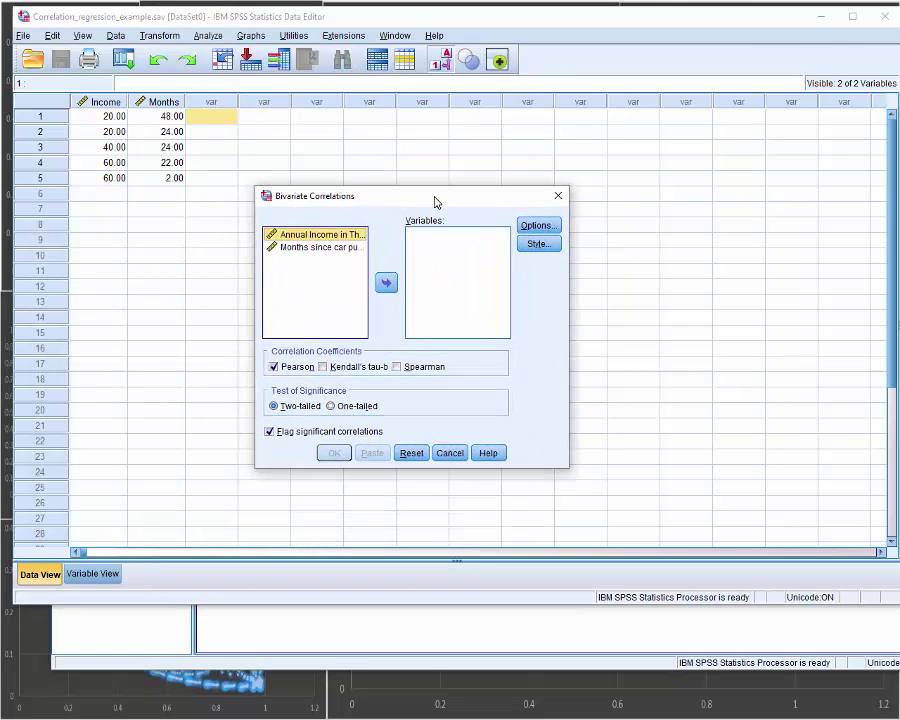
click(386, 282)
click(320, 235)
click(386, 283)
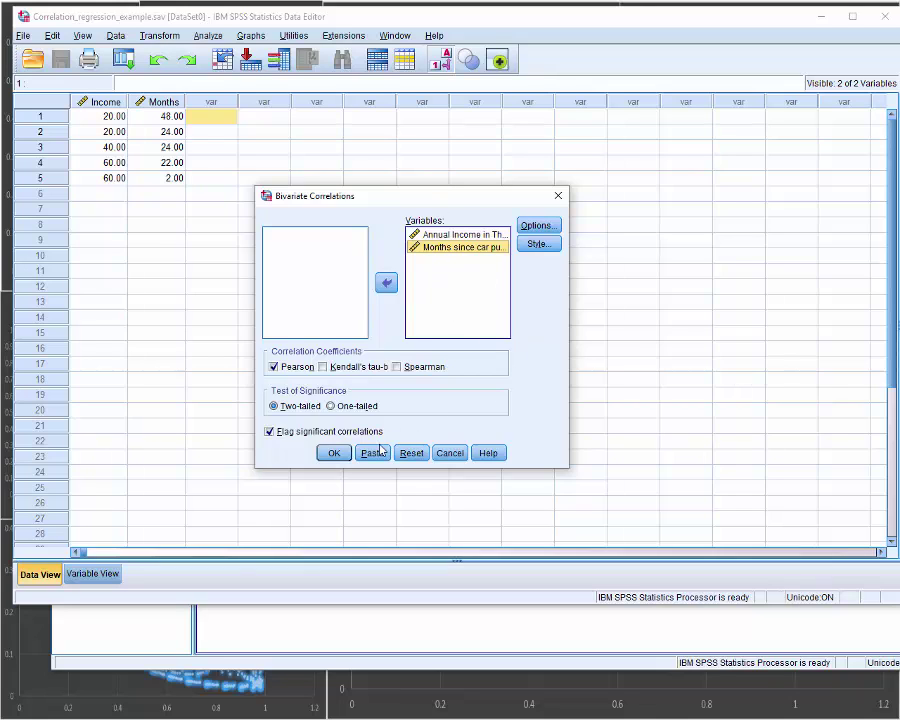
Step: Paste the correlation as command syntax and run it to produce the Correlations table
click(336, 456)
click(371, 455)
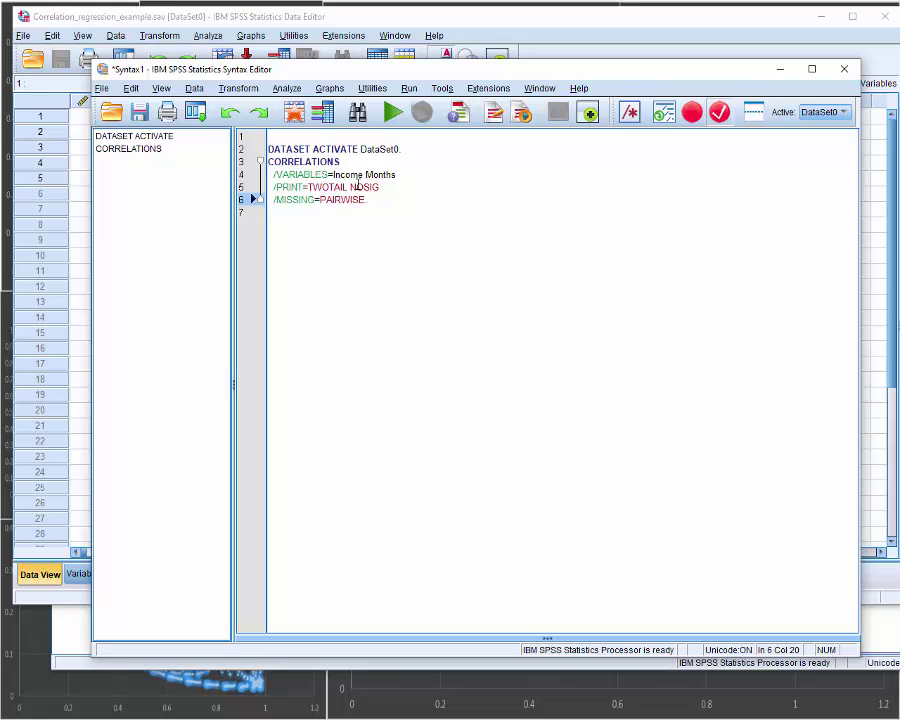
click(391, 117)
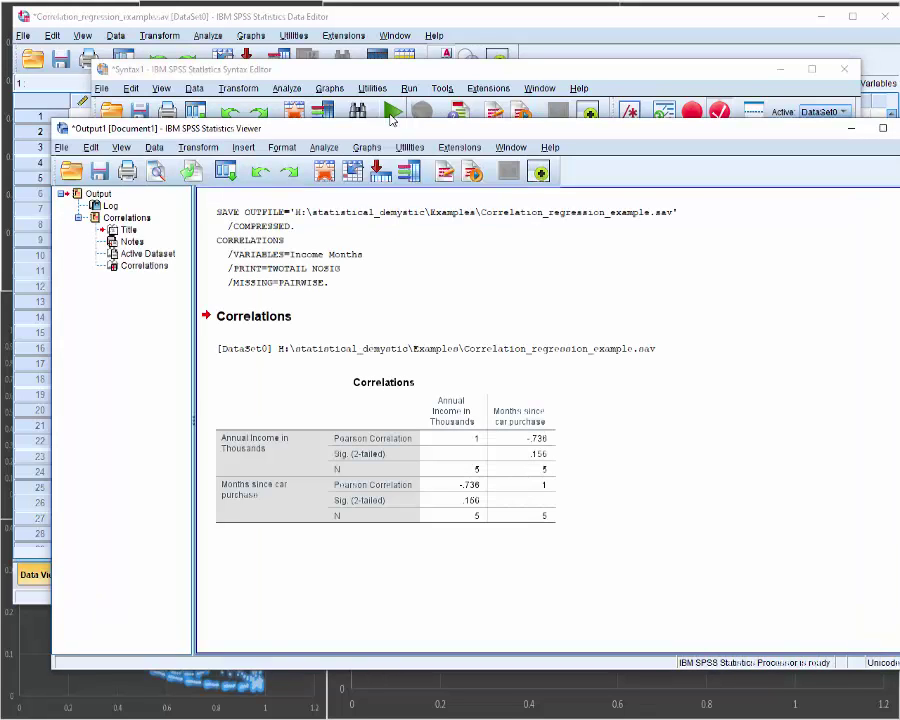
click(422, 430)
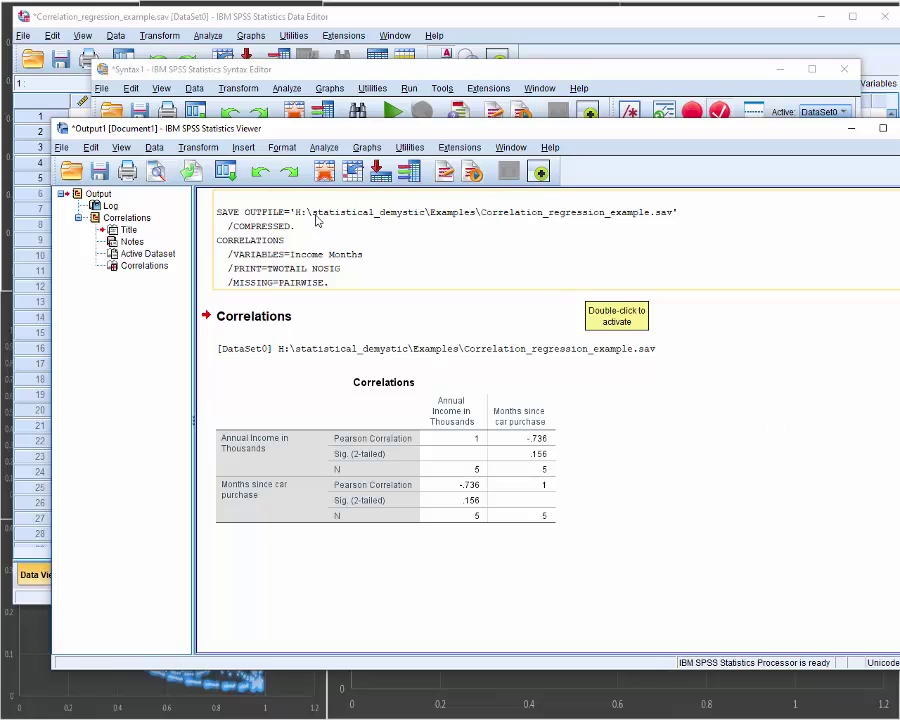
Step: Set up a linear regression with months since car purchase as the dependent and annual income as the independent variable
click(324, 148)
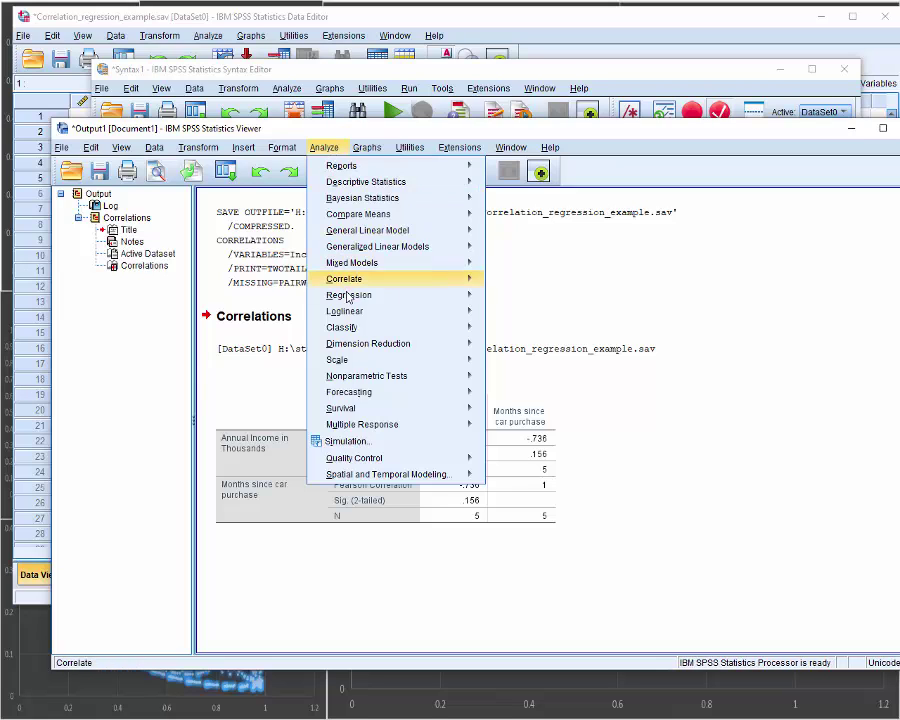
mouse_move(348, 297)
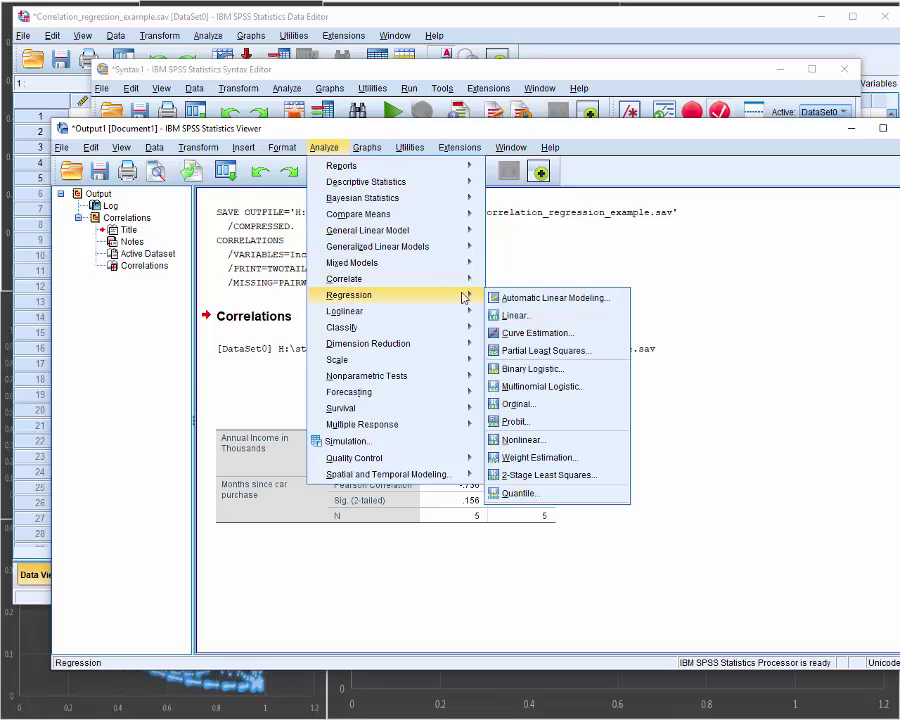
click(515, 316)
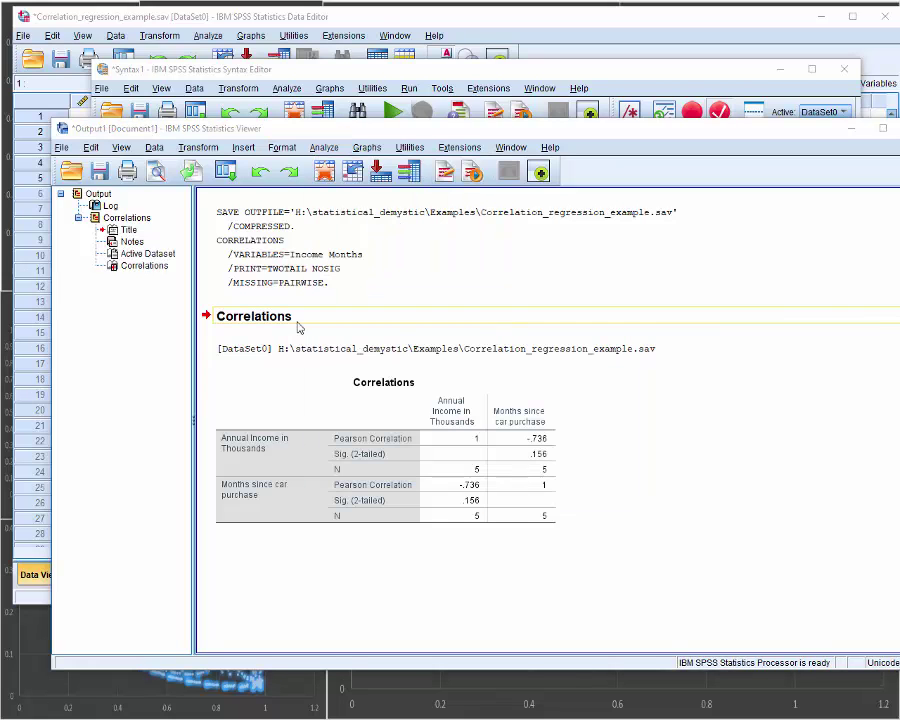
drag(356, 266, 488, 221)
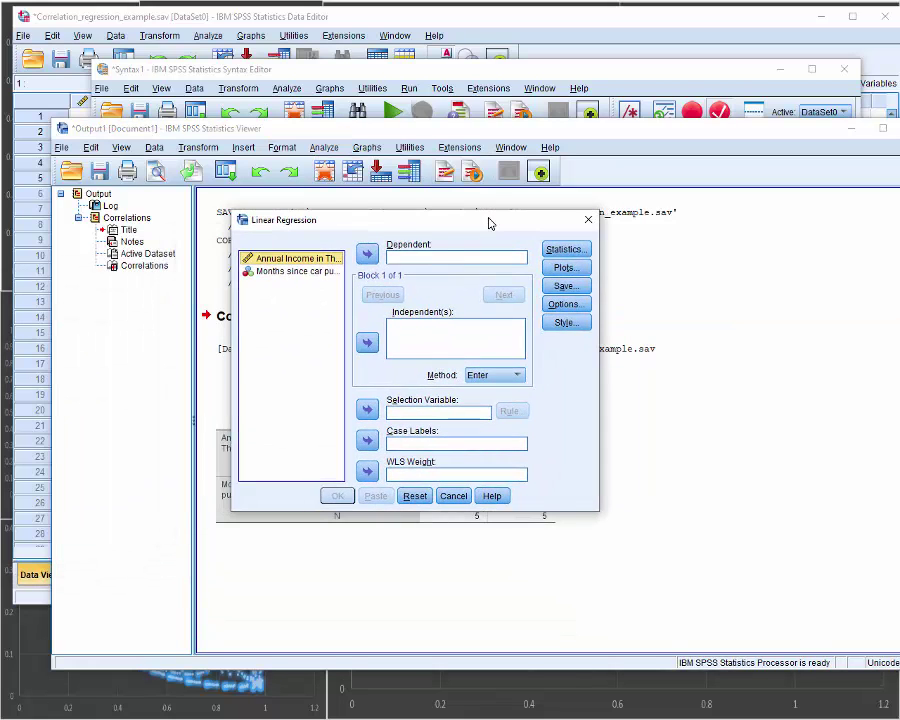
click(304, 271)
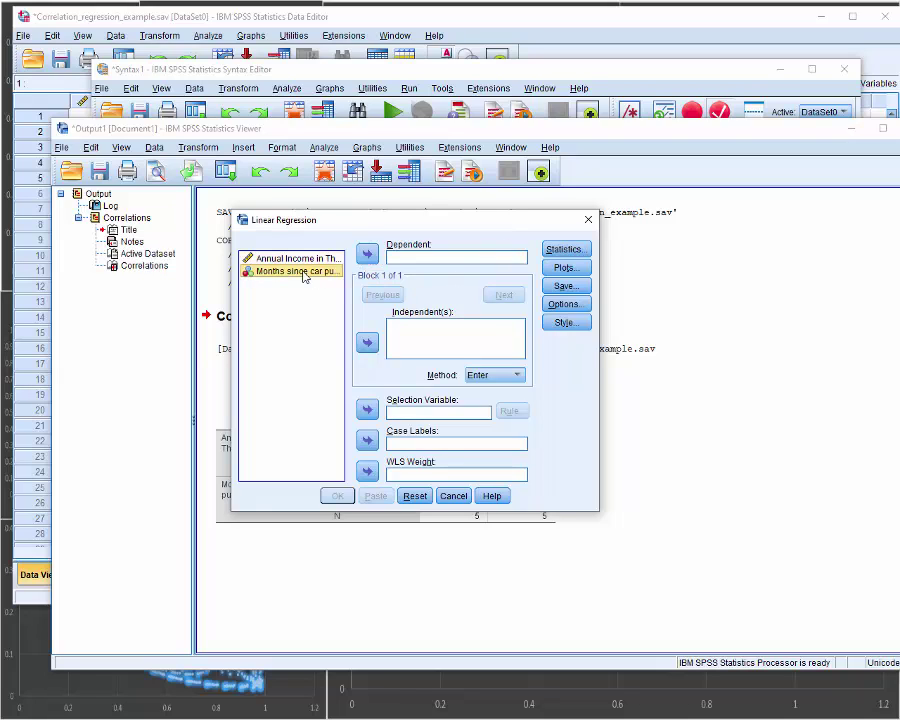
click(367, 257)
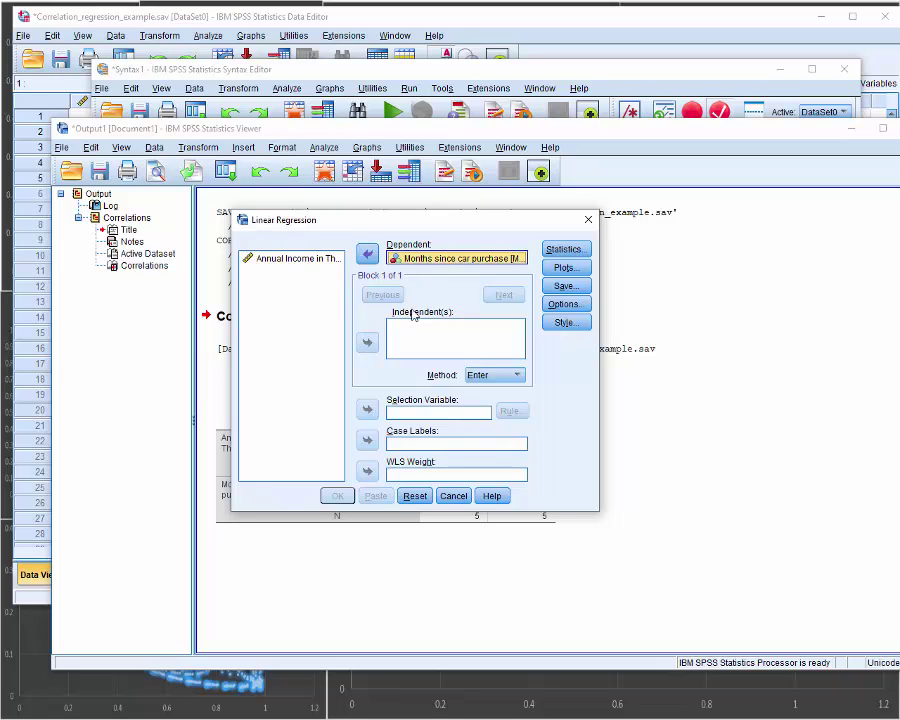
click(299, 262)
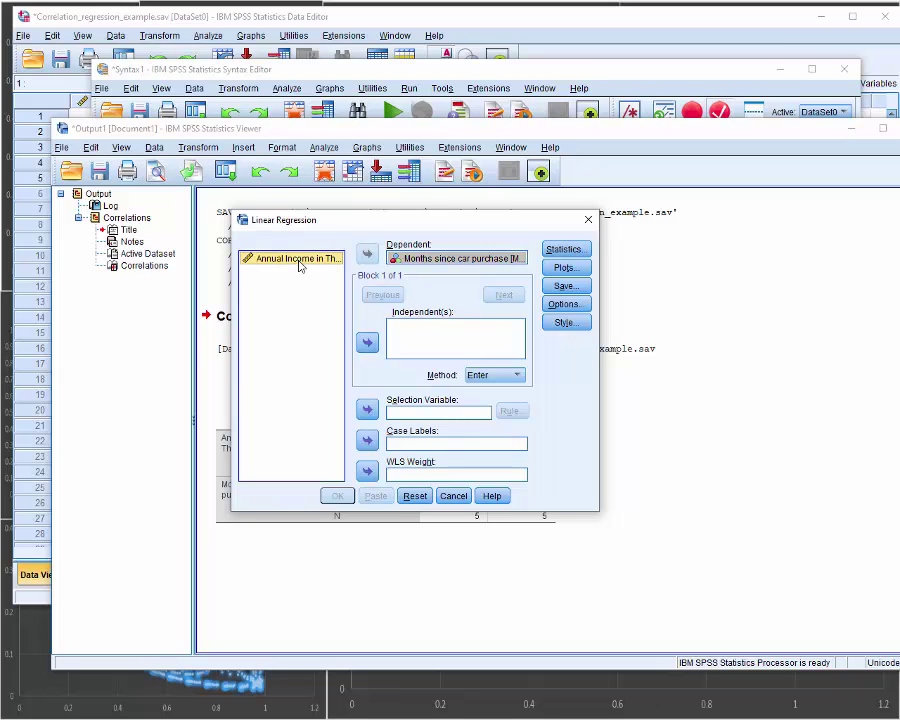
click(367, 342)
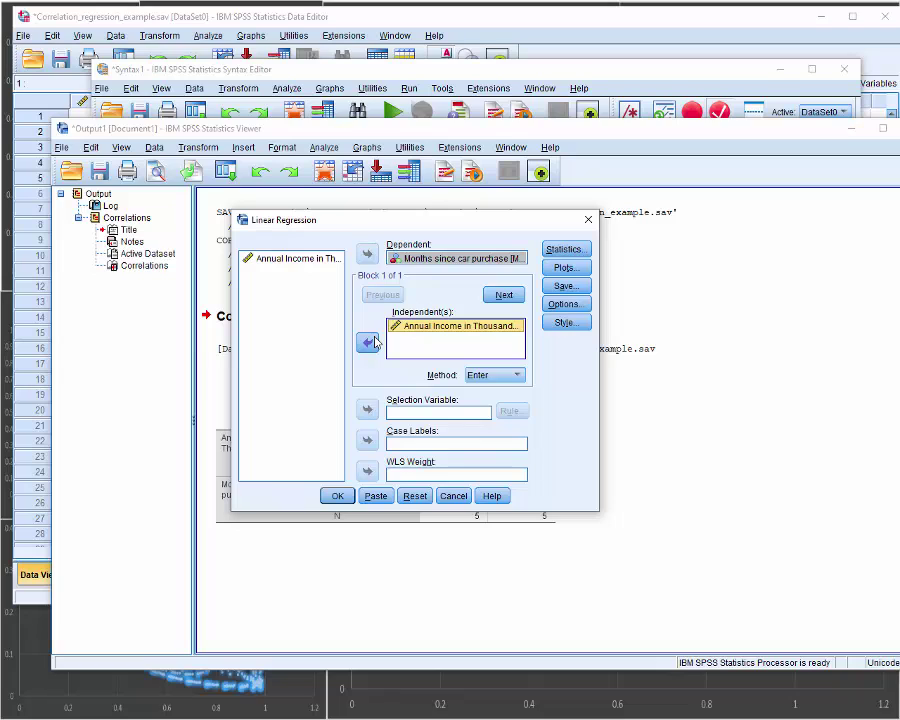
Step: Paste the linear regression as command syntax and run the REGRESSION block
click(379, 494)
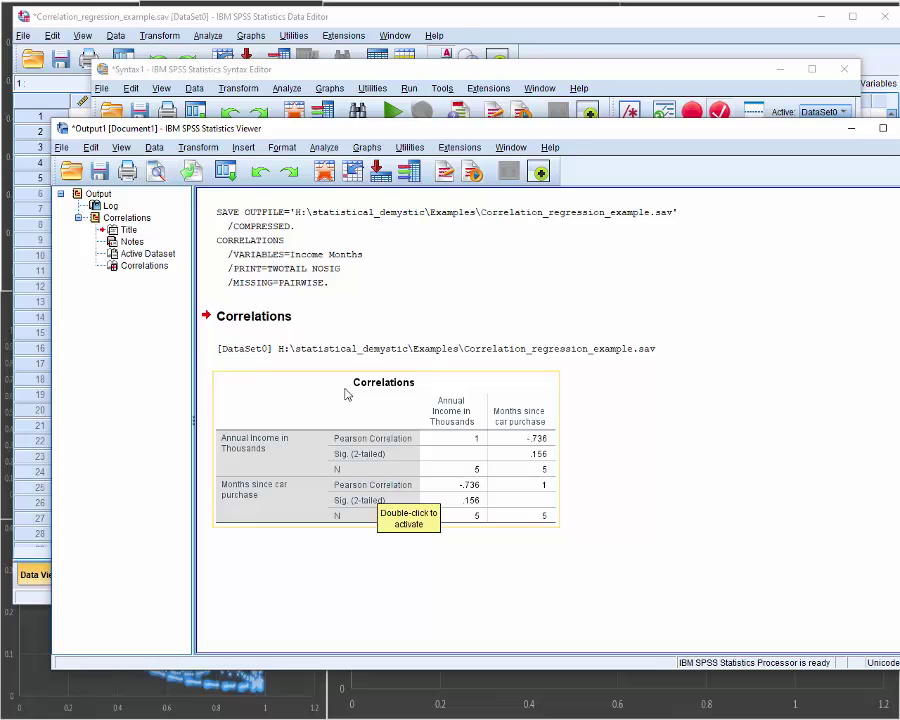
click(388, 76)
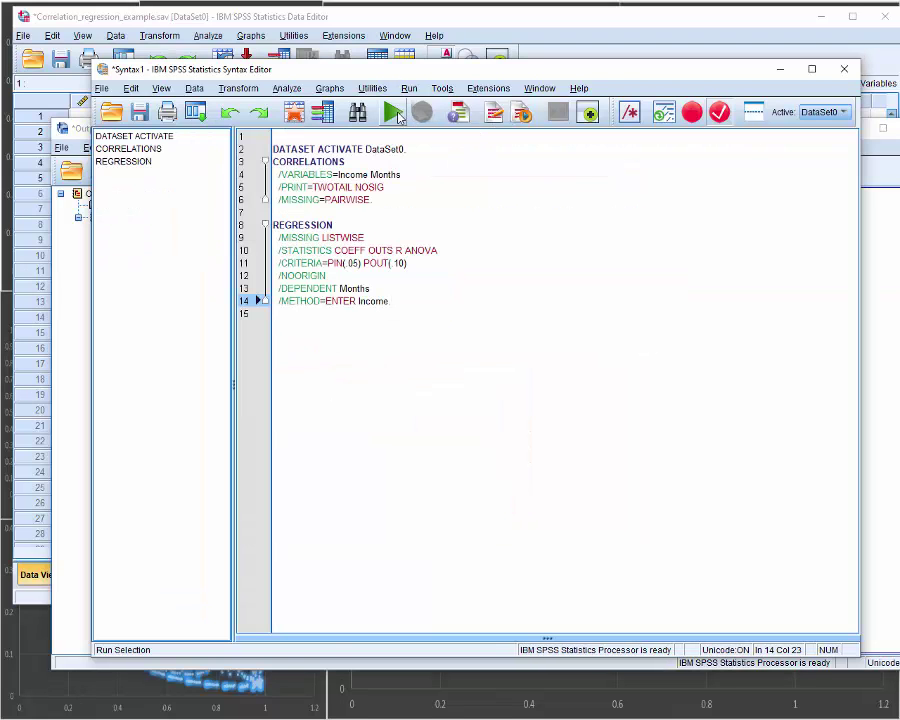
click(393, 113)
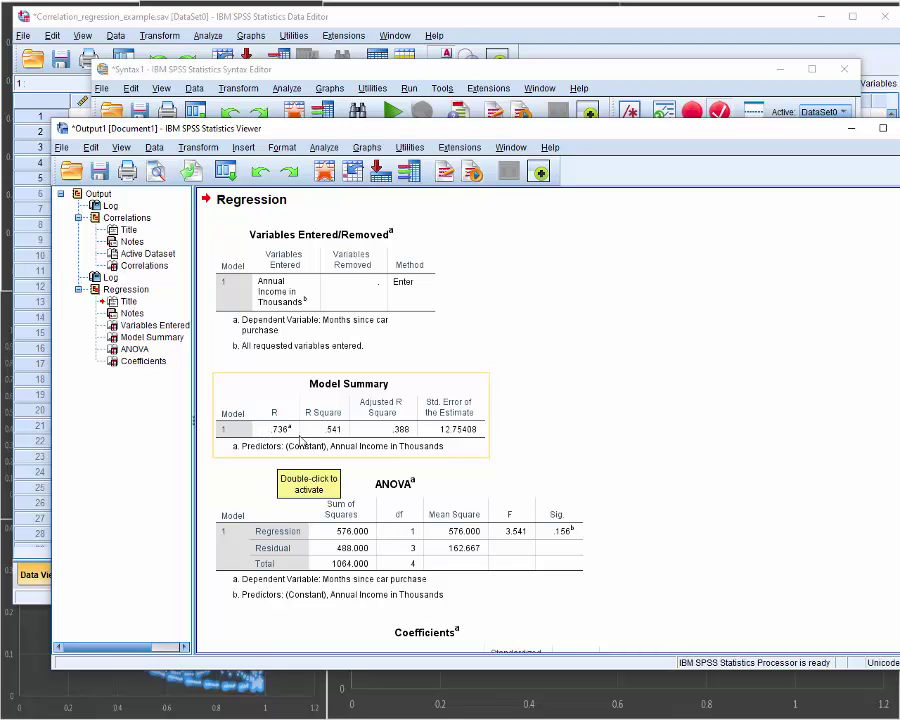
Step: Compare R and R Square in the regression's Model Summary with the Pearson coefficient in the Correlations table
scroll(306, 440, up, 4)
scroll(306, 441, up, 1)
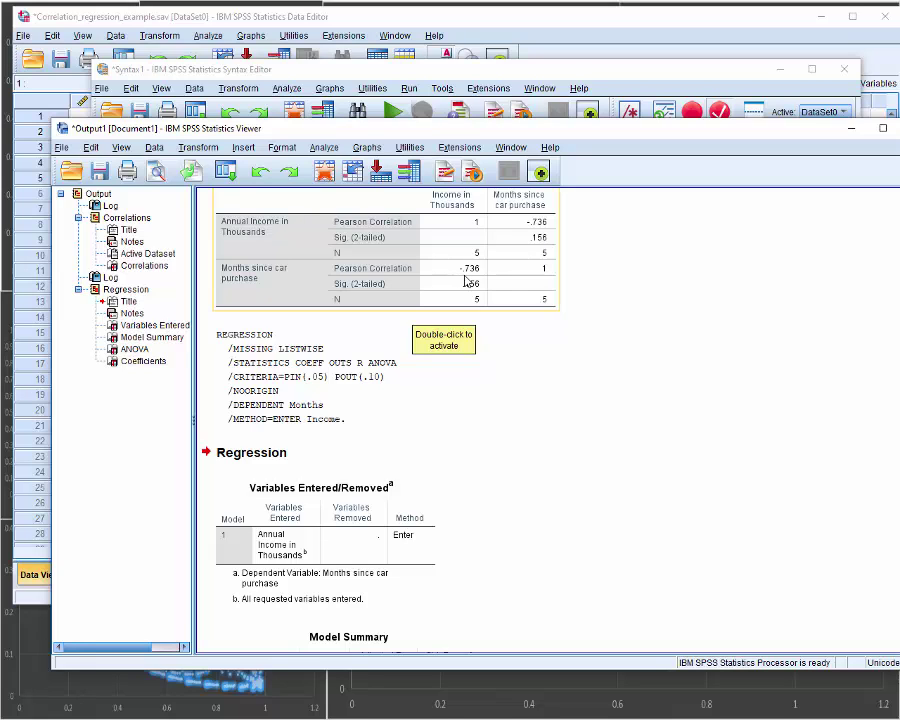
scroll(503, 441, down, 3)
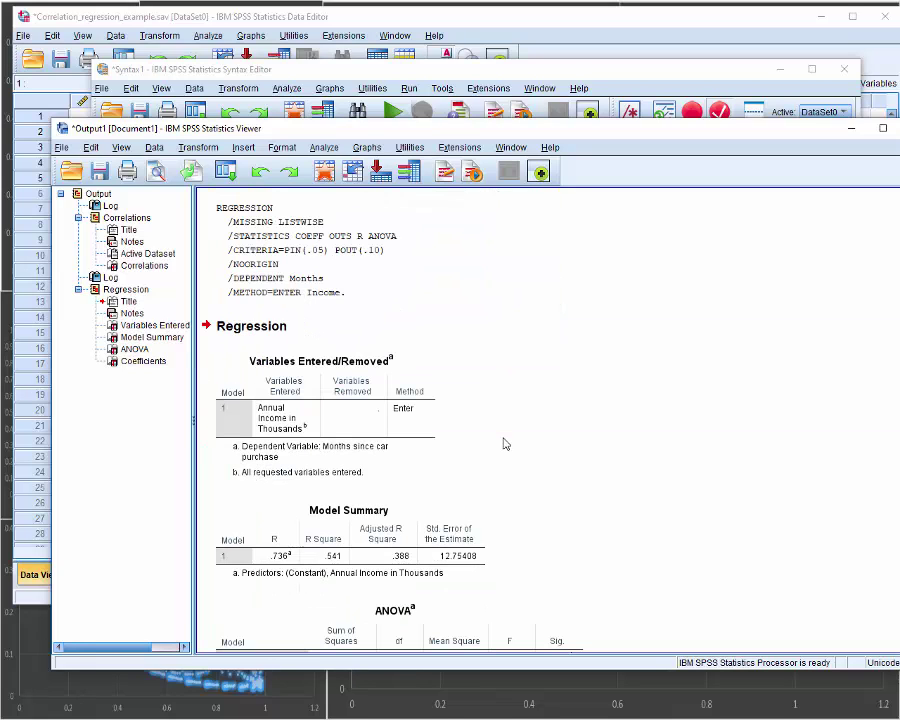
click(275, 535)
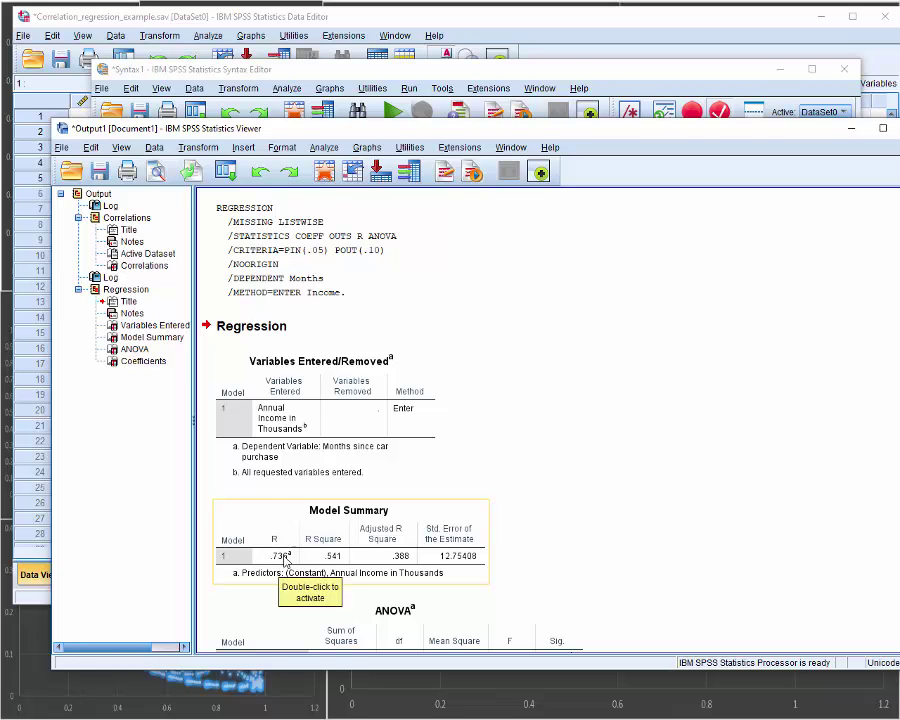
scroll(281, 568, up, 5)
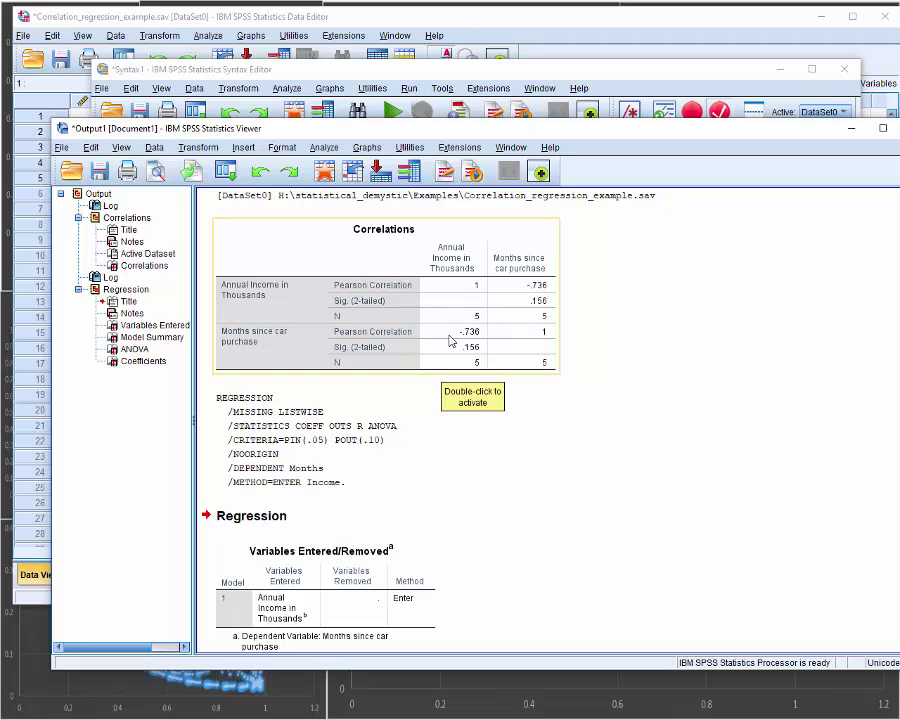
scroll(414, 495, down, 1)
scroll(414, 495, down, 2)
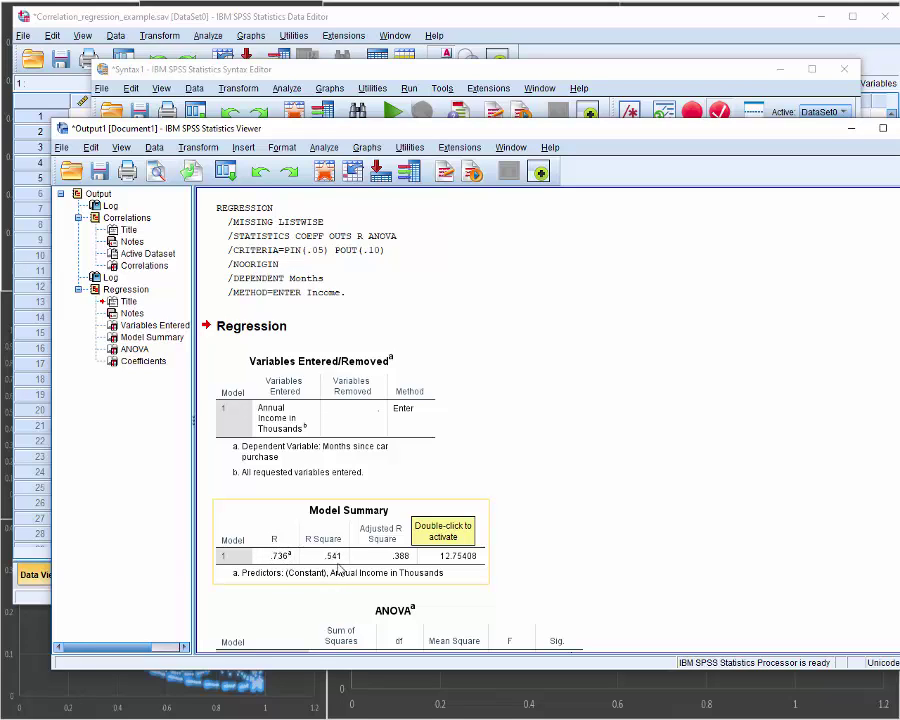
Step: Examine the standard error, ANOVA significance and Coefficients table, comparing the regression's significance with that of the Pearson correlation
scroll(339, 568, down, 3)
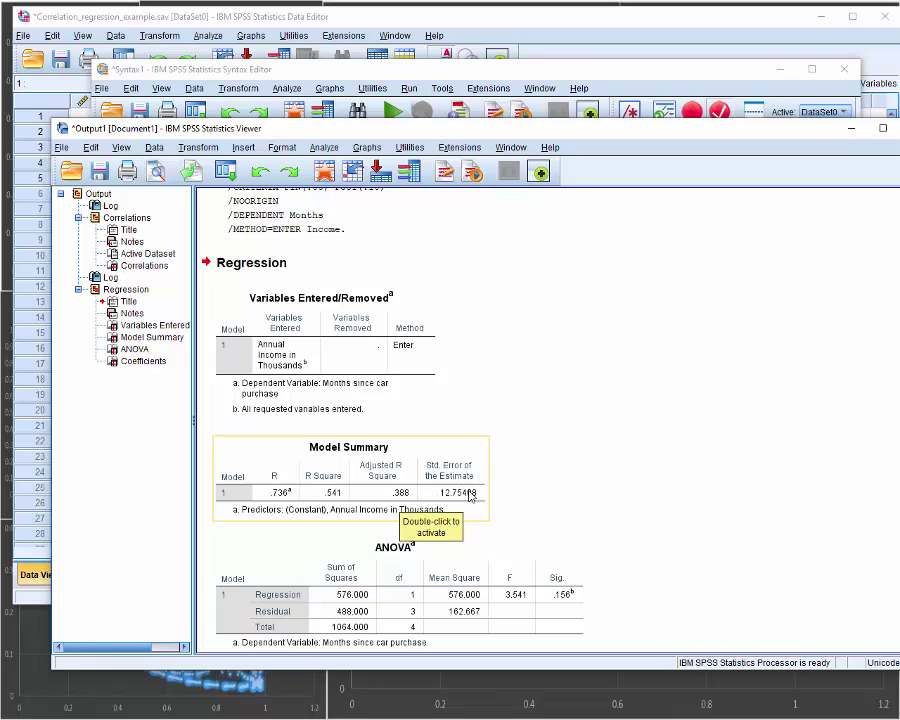
scroll(520, 490, down, 5)
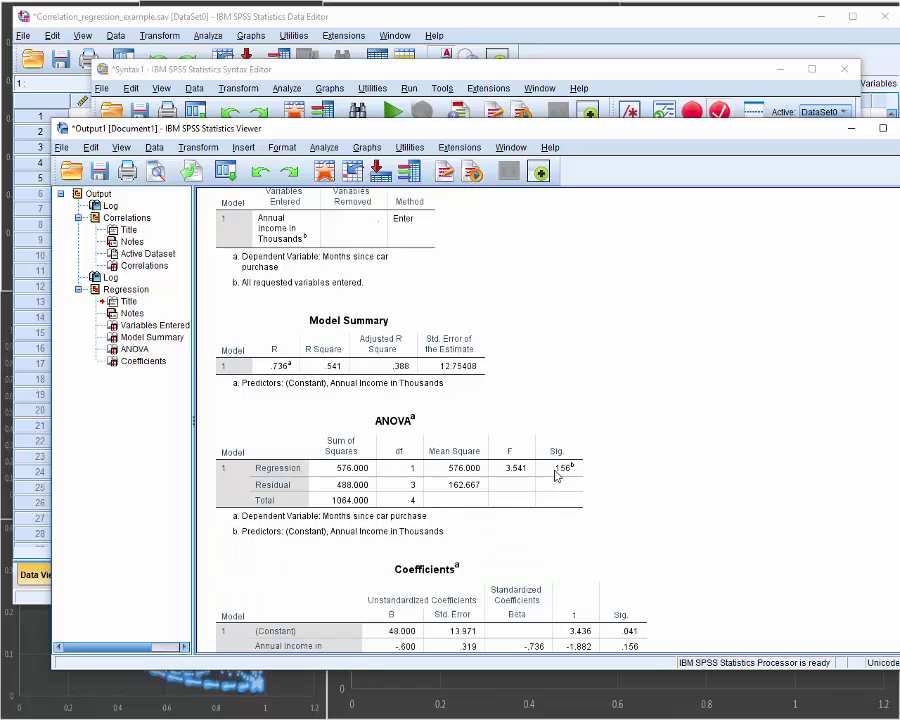
click(548, 476)
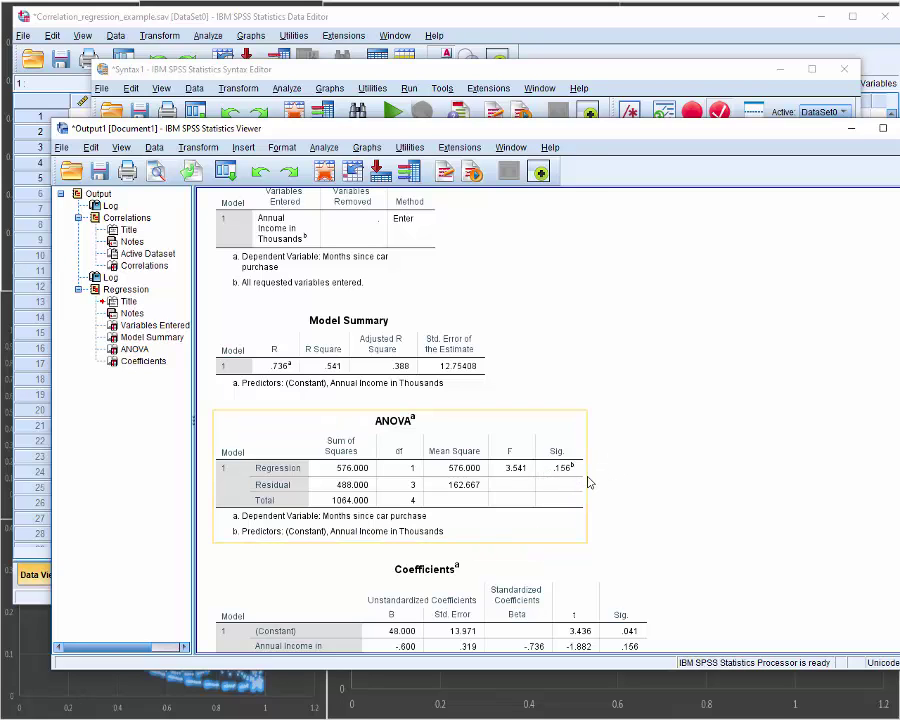
scroll(586, 480, up, 4)
scroll(590, 483, down, 4)
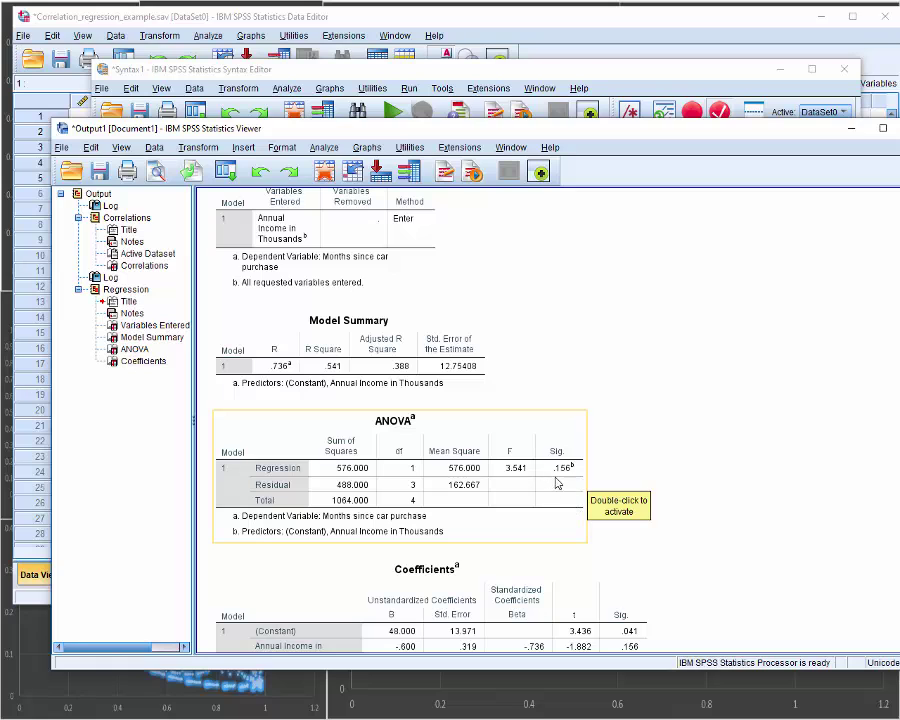
scroll(575, 478, up, 8)
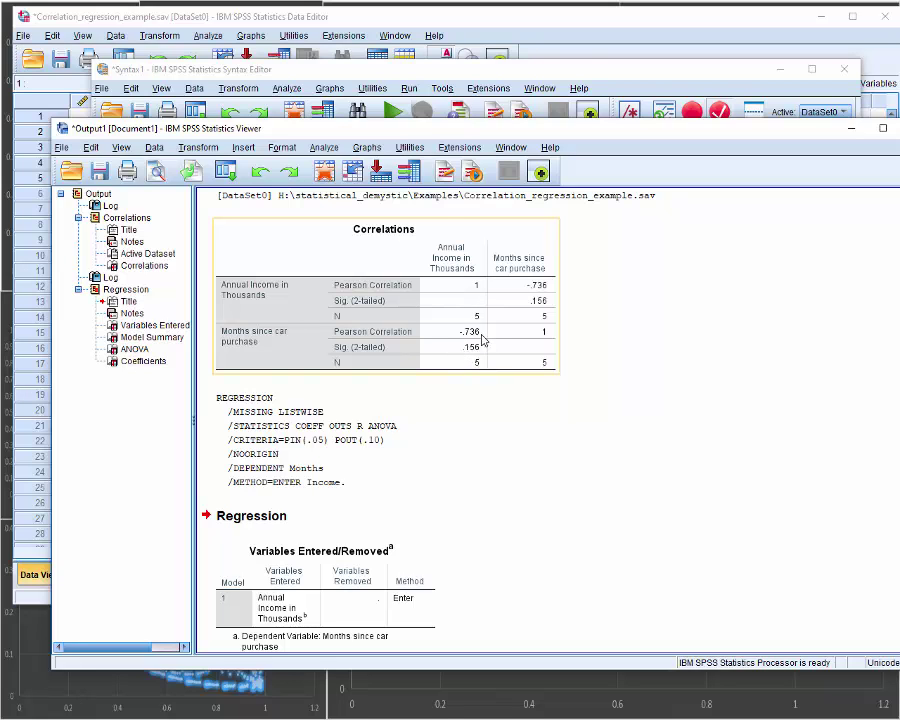
scroll(540, 426, down, 8)
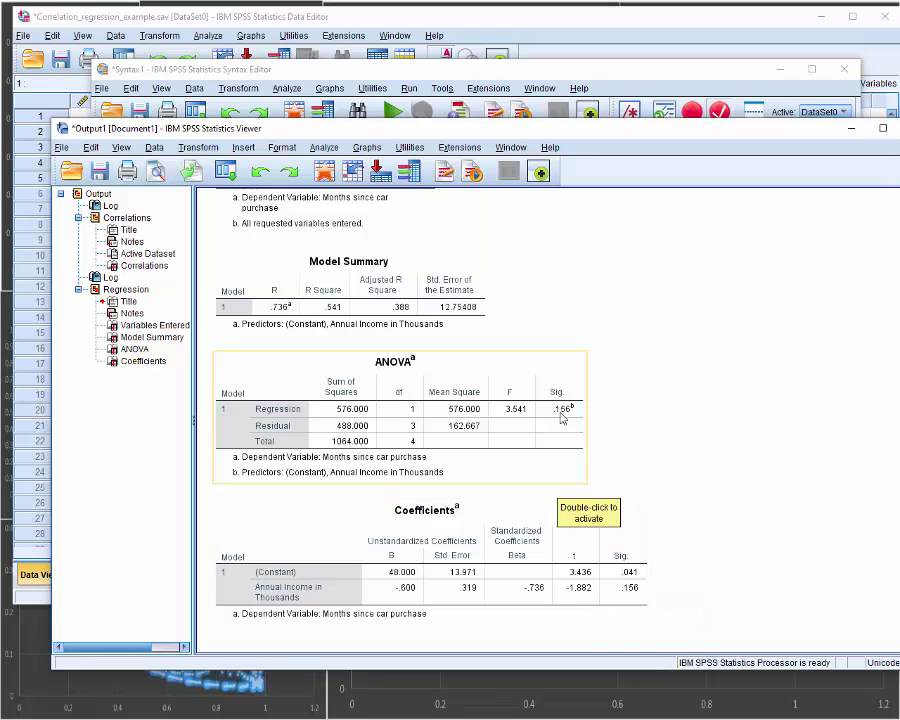
scroll(570, 420, up, 2)
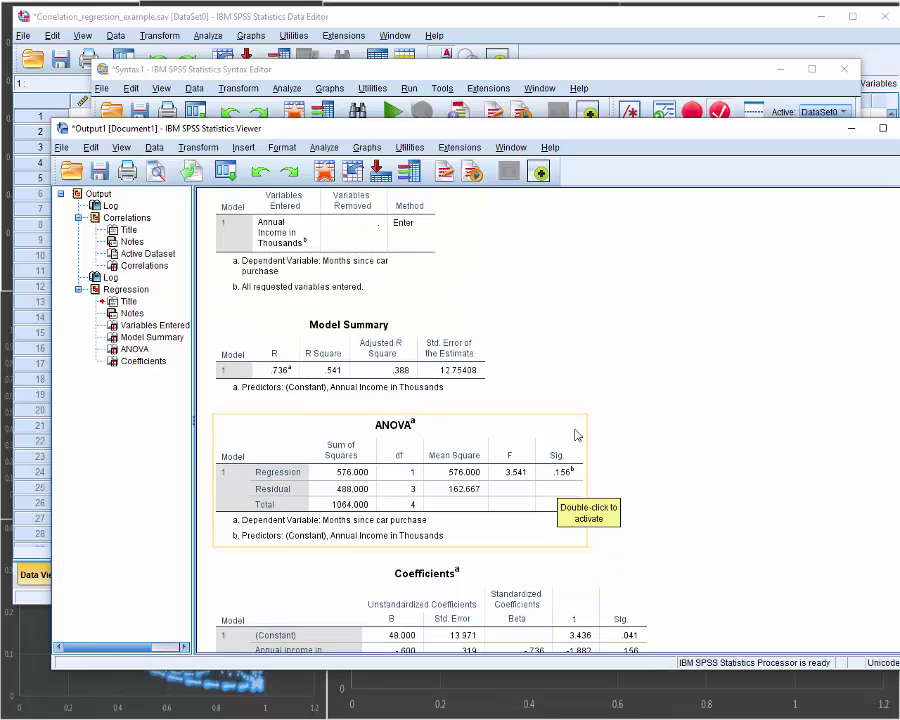
scroll(576, 434, up, 10)
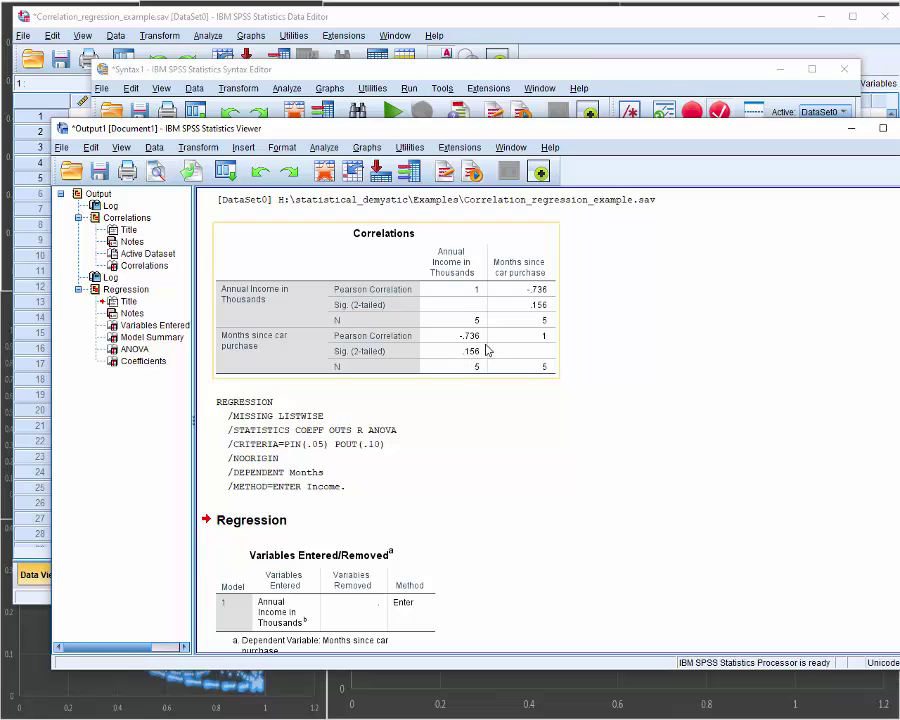
click(527, 403)
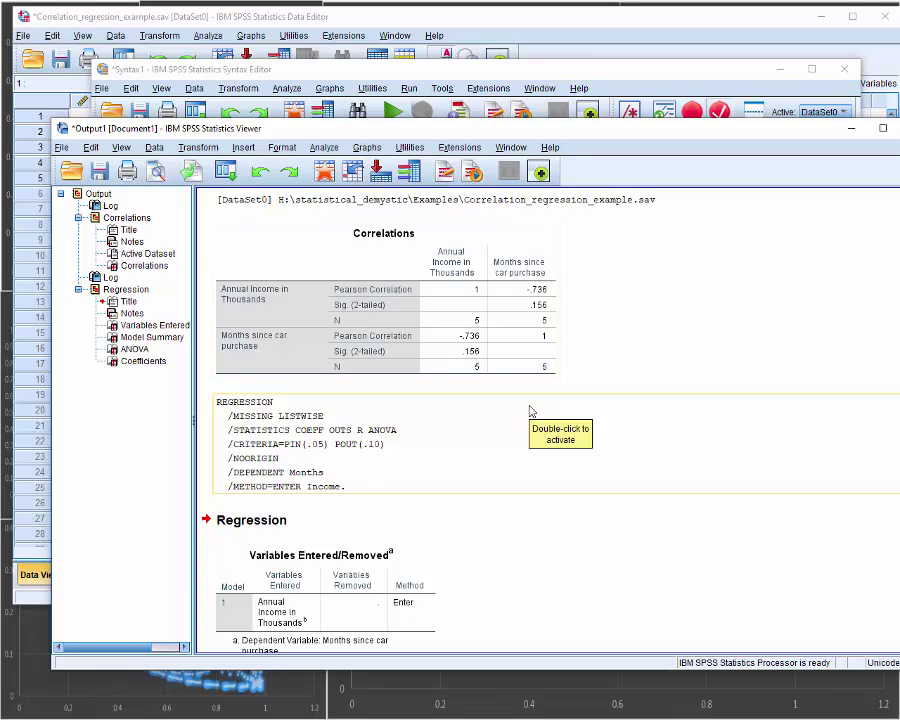
scroll(530, 410, down, 9)
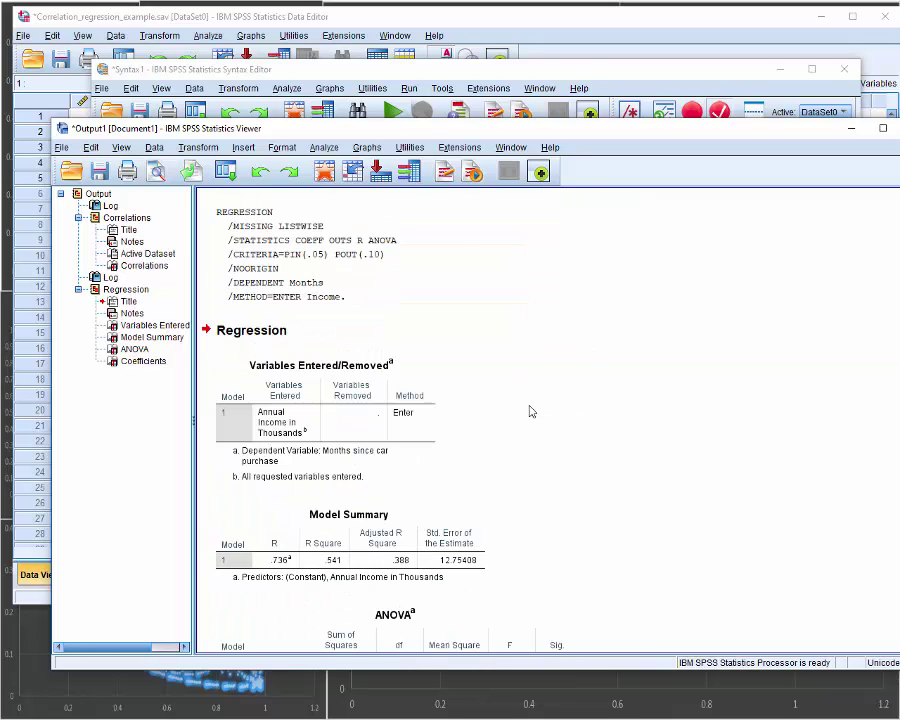
click(569, 556)
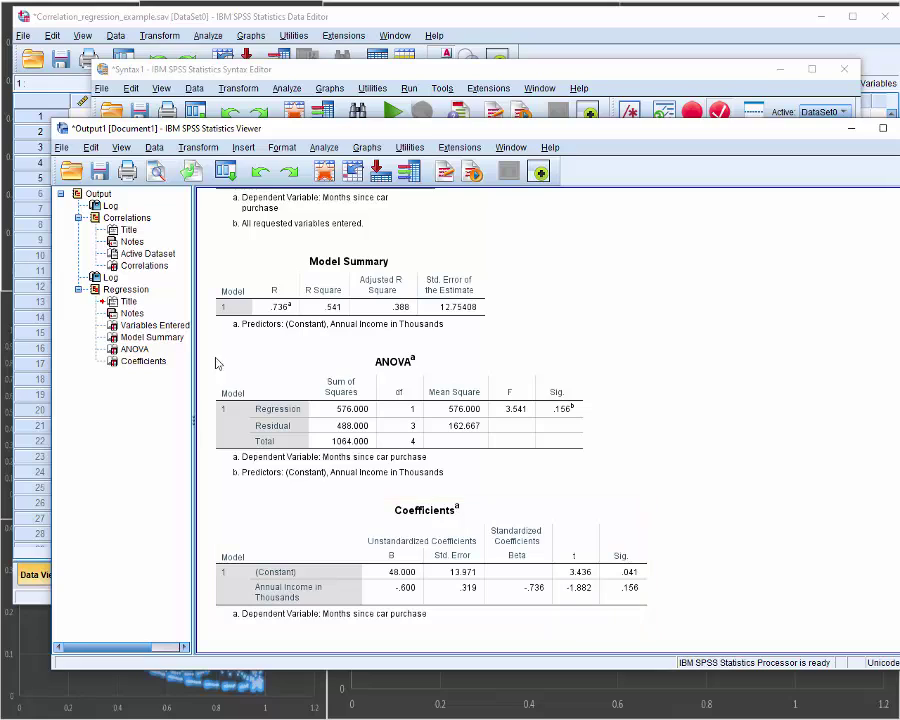
Step: Reopen the linear regression of months since car purchase on annual income and save its unstandardized predicted values
click(325, 148)
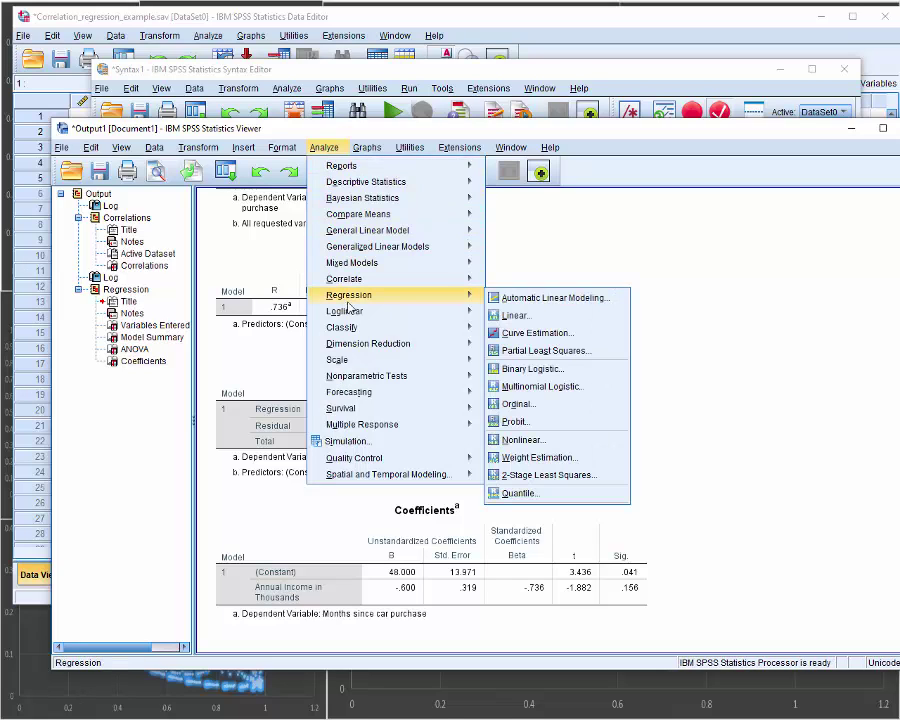
mouse_move(466, 296)
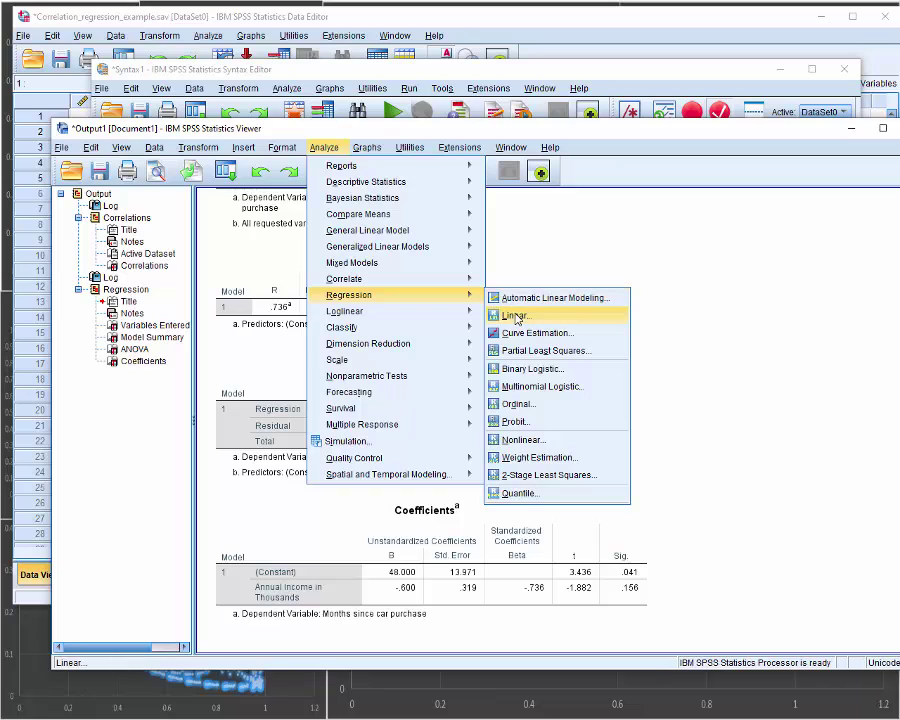
click(516, 317)
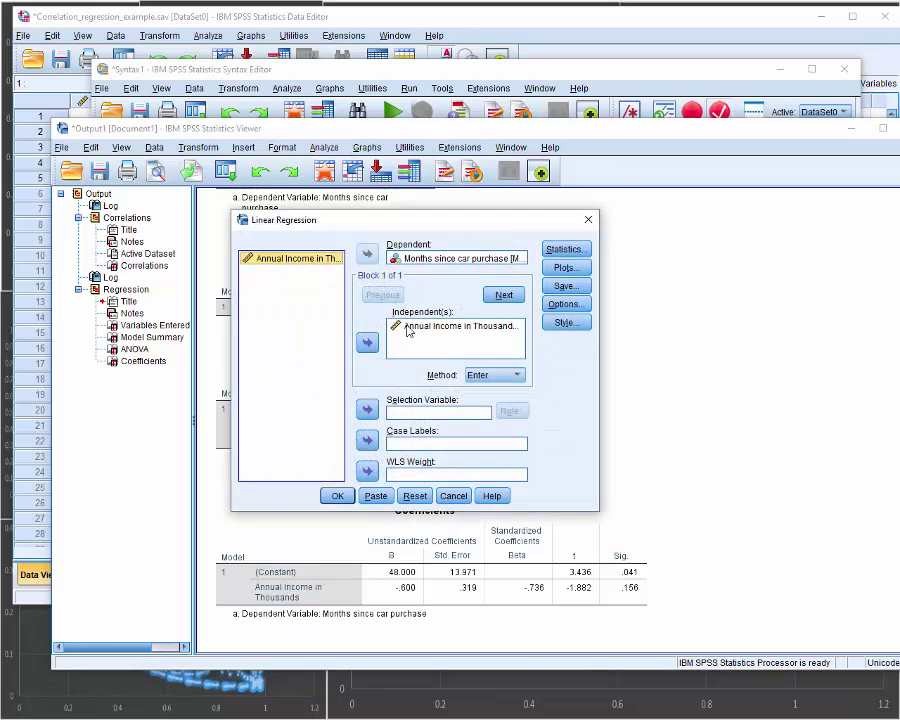
click(550, 287)
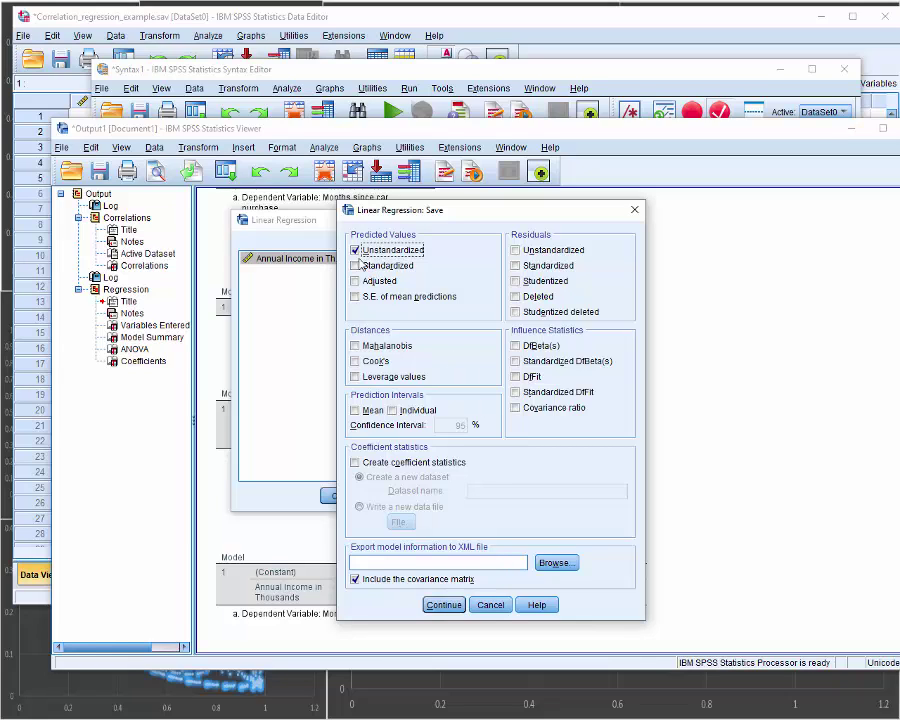
click(458, 606)
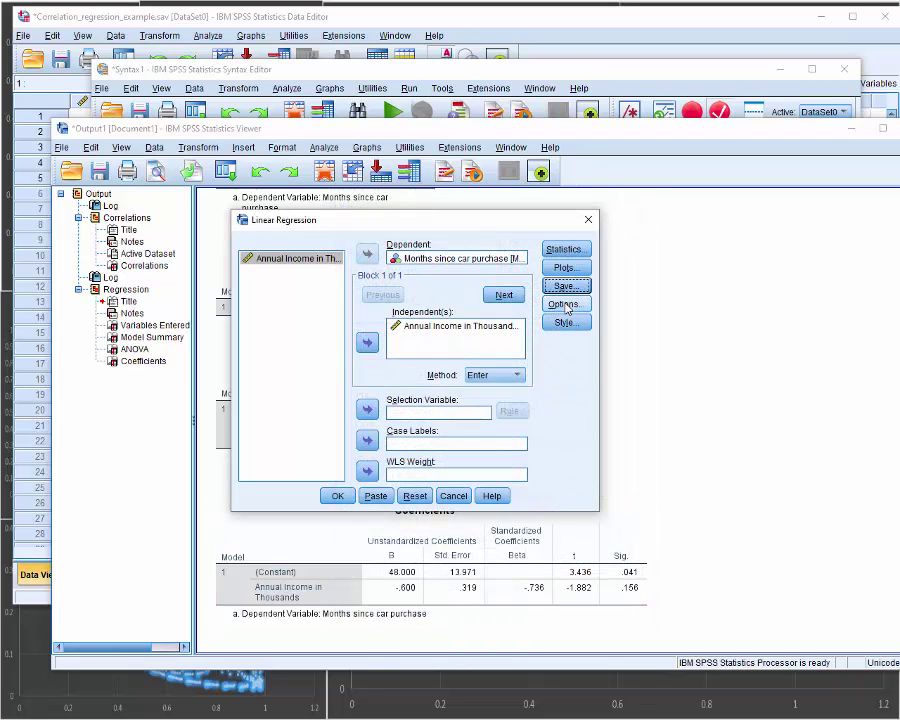
Step: Request a regression scatterplot with DEPENDNT on Y and *ZPRED on X, plus a histogram and normal probability plot of the standardized residuals
click(564, 268)
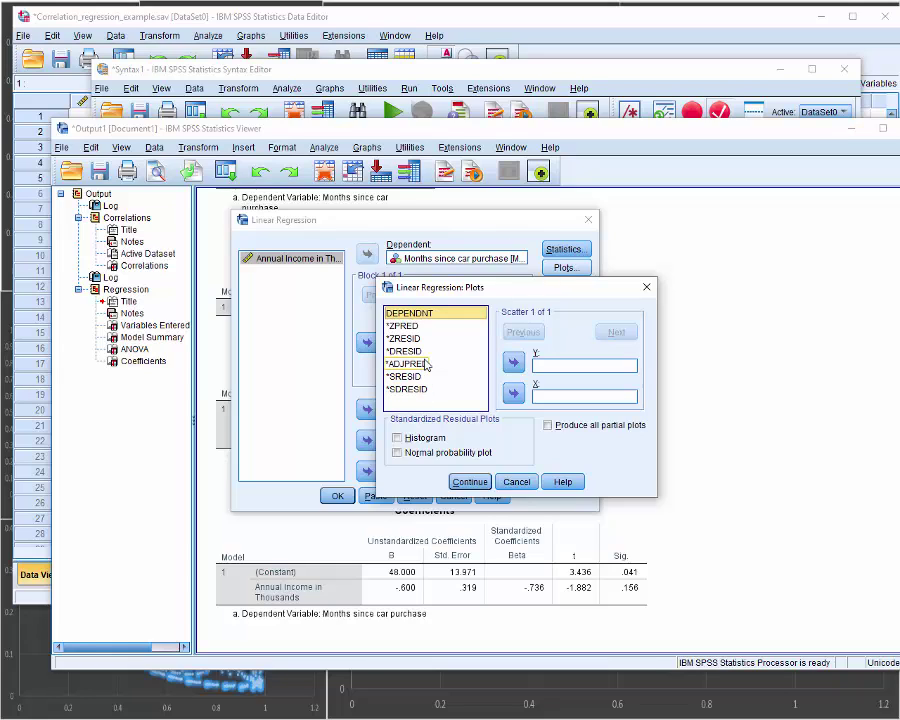
click(406, 326)
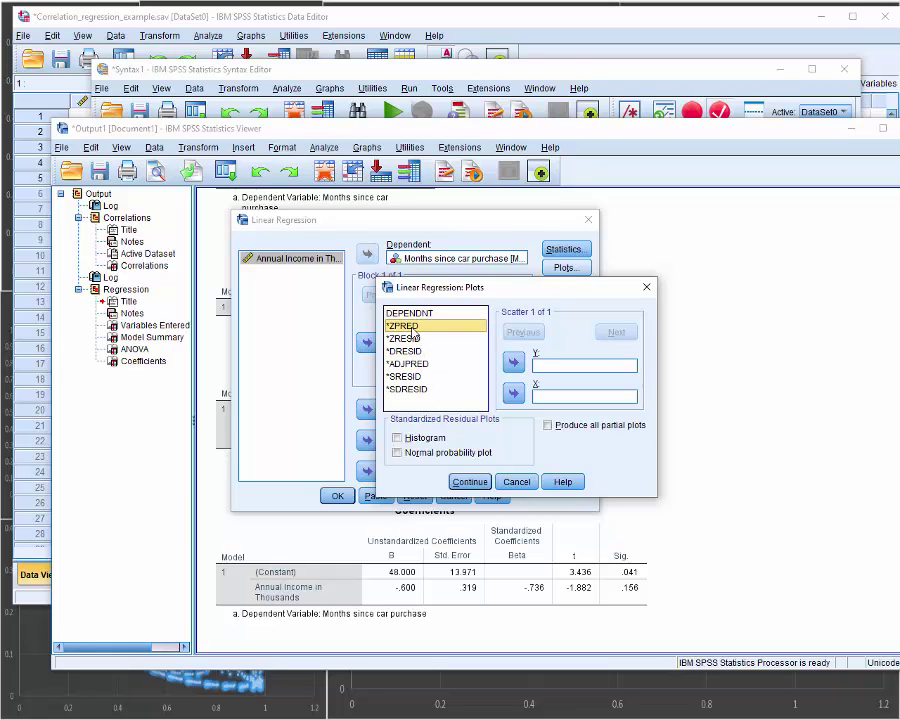
click(513, 395)
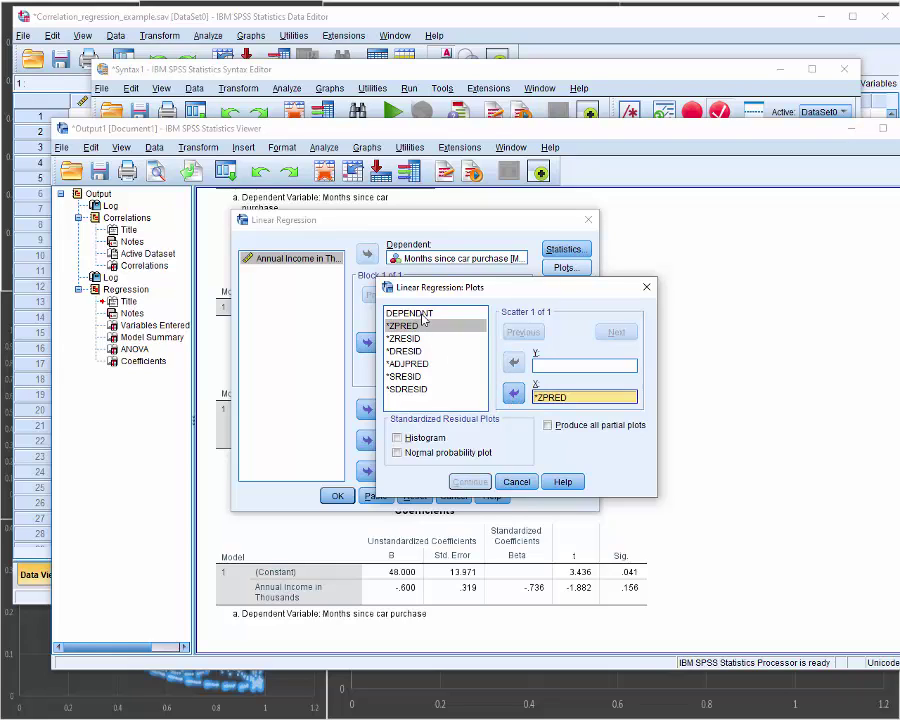
click(421, 314)
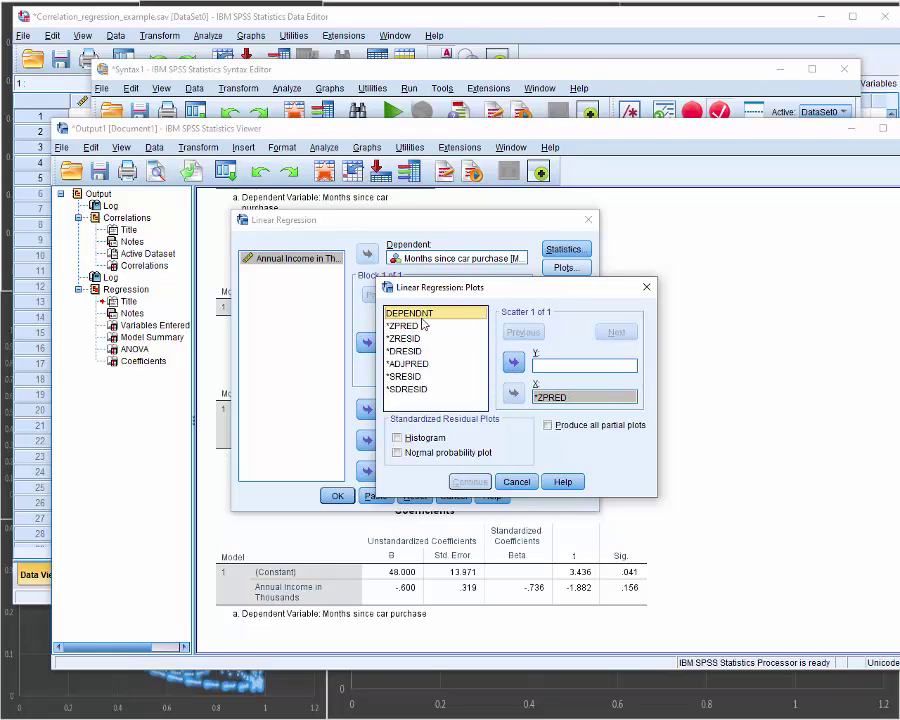
click(515, 364)
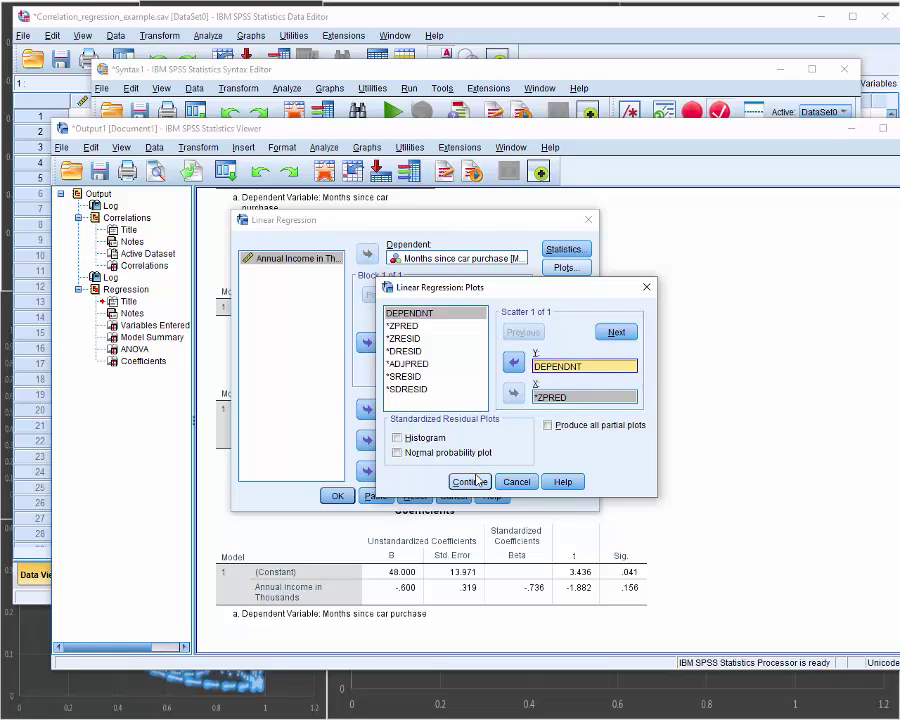
click(398, 452)
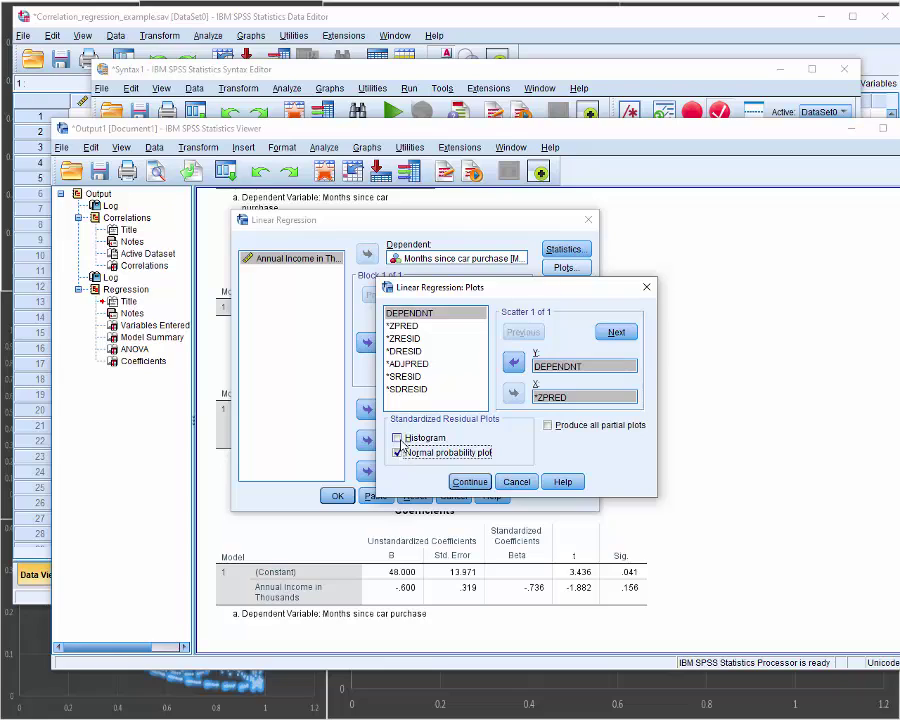
click(398, 438)
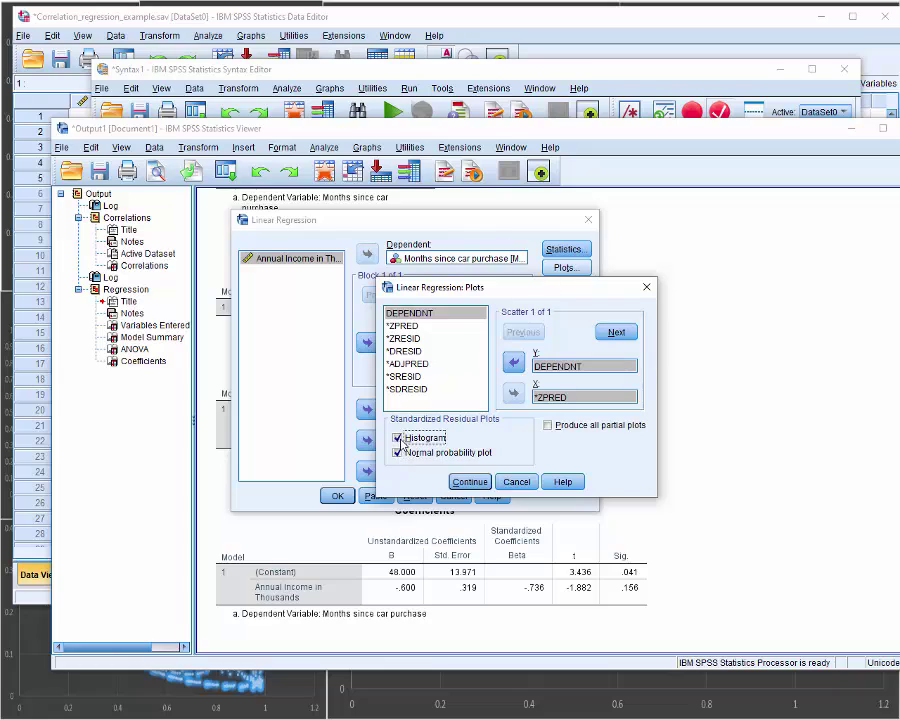
click(471, 482)
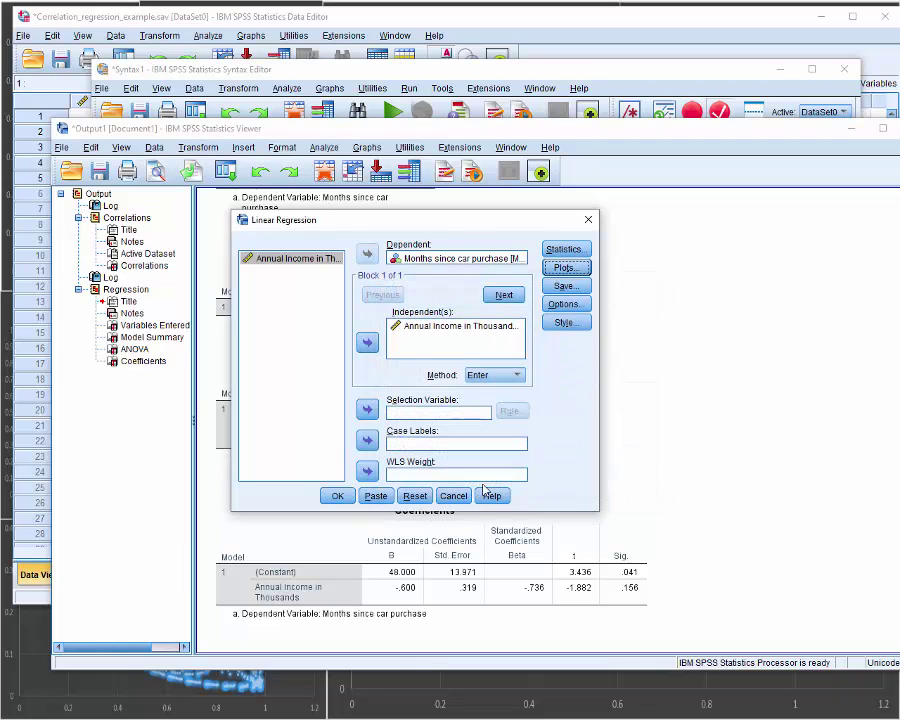
Step: Review the regression's stepping criteria and missing-value options, and its conditional table style settings
click(567, 308)
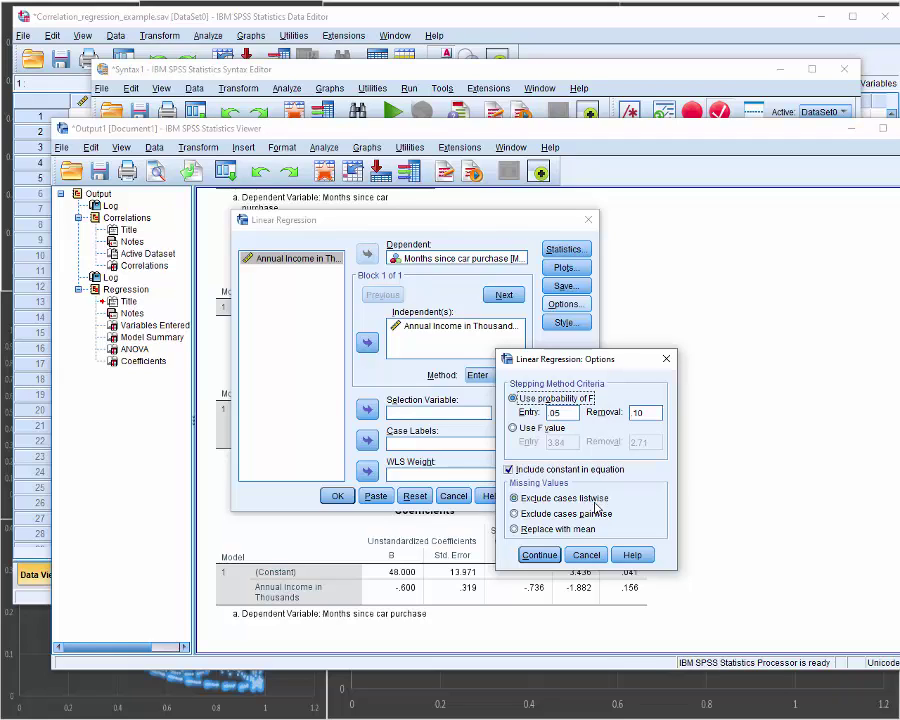
click(538, 554)
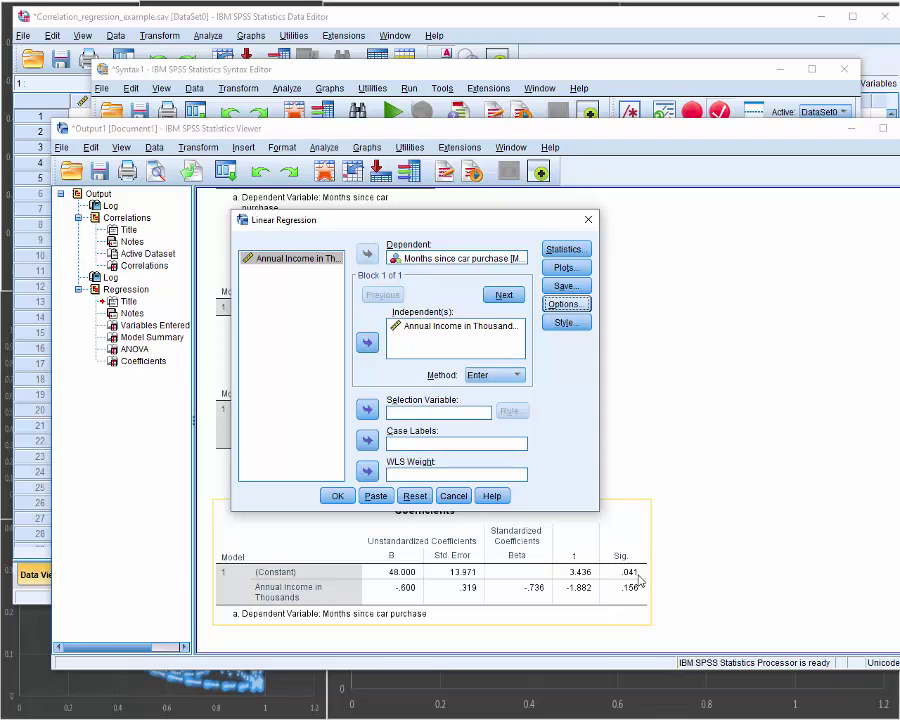
click(568, 324)
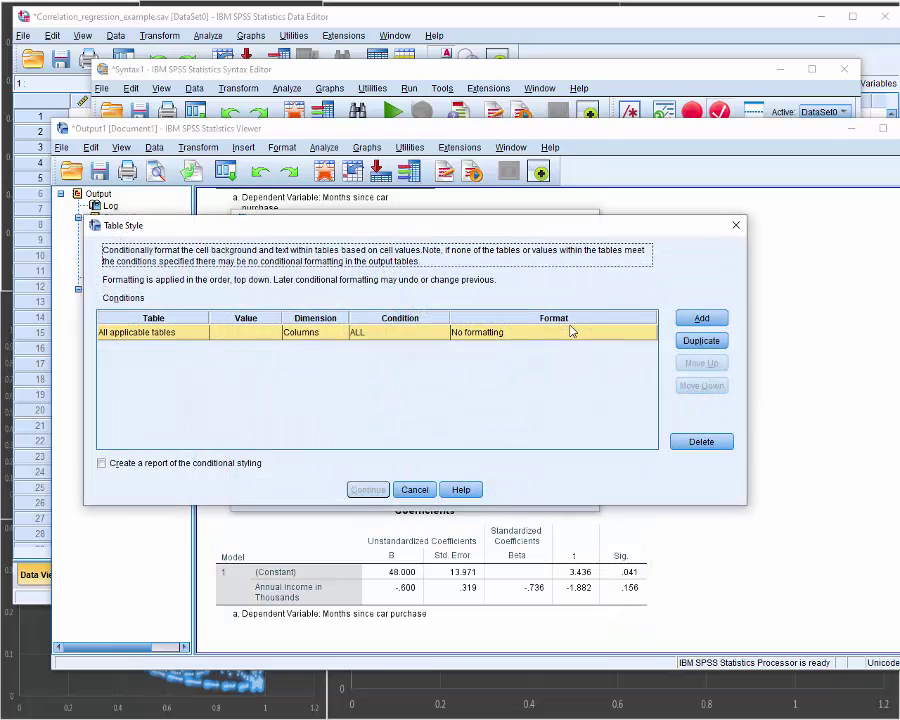
click(414, 489)
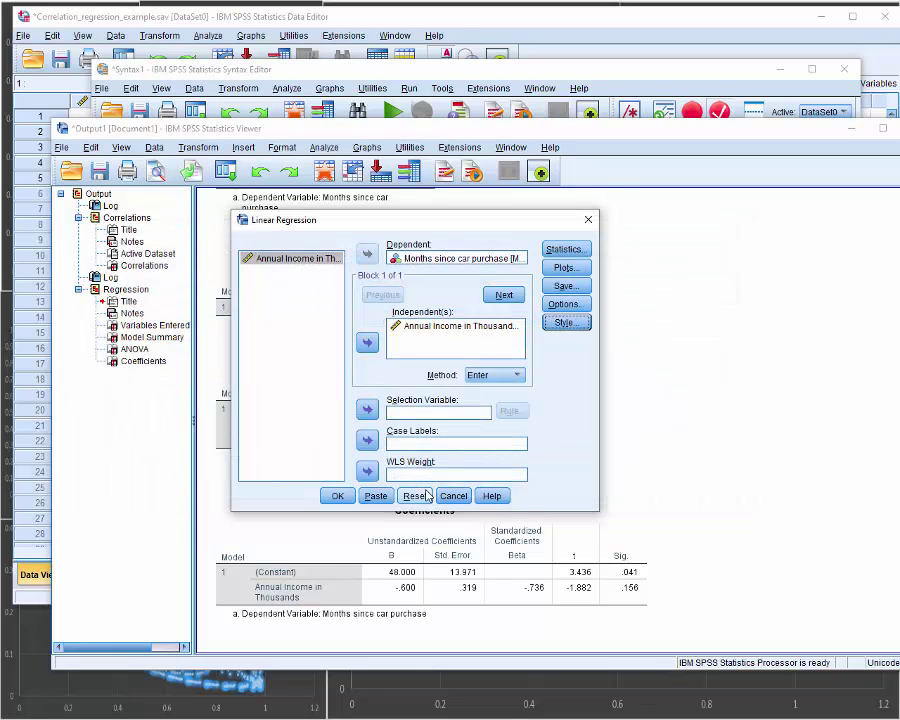
Step: Paste the extended regression as command syntax and run the new REGRESSION block with its SCATTERPLOT, RESIDUALS and SAVE PRED subcommands
click(371, 497)
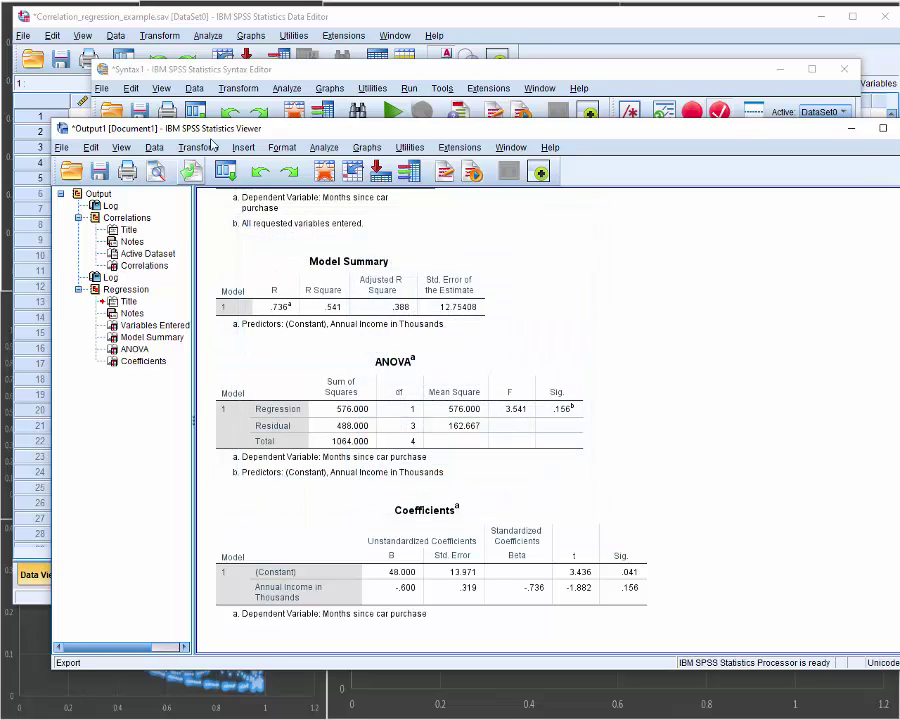
click(268, 76)
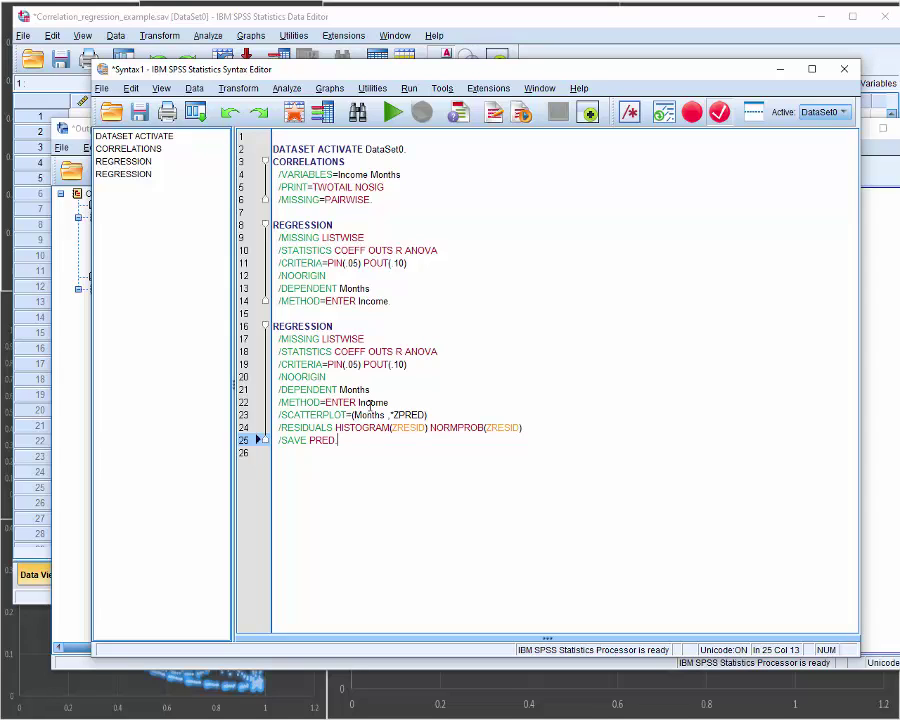
click(392, 113)
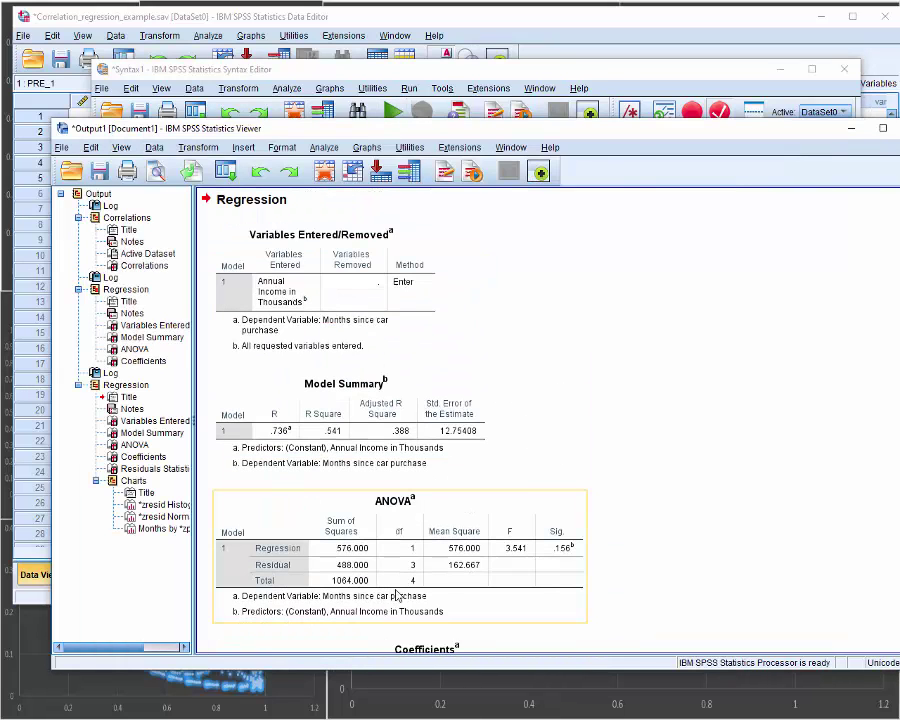
Step: Review the new regression's Model Summary, ANOVA and Coefficients tables and its Residuals Statistics table
scroll(409, 551, down, 1)
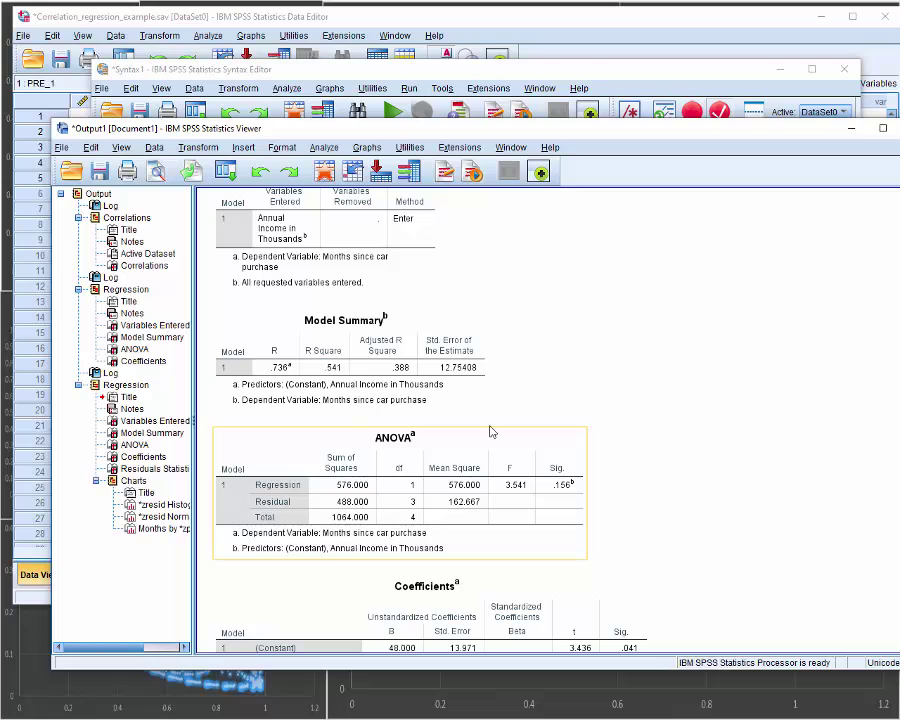
scroll(406, 537, down, 3)
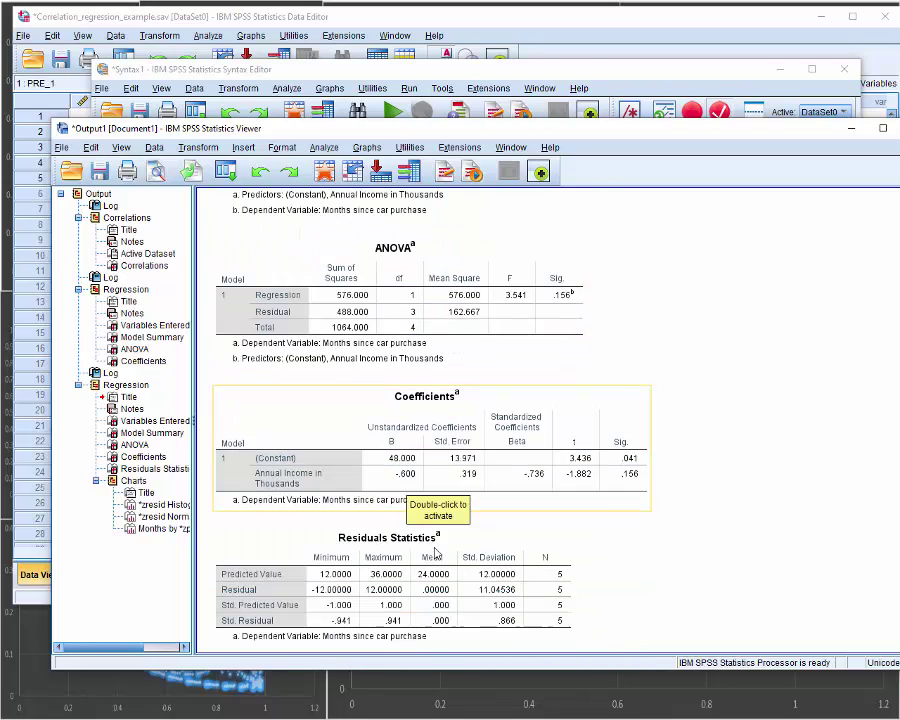
scroll(435, 551, down, 1)
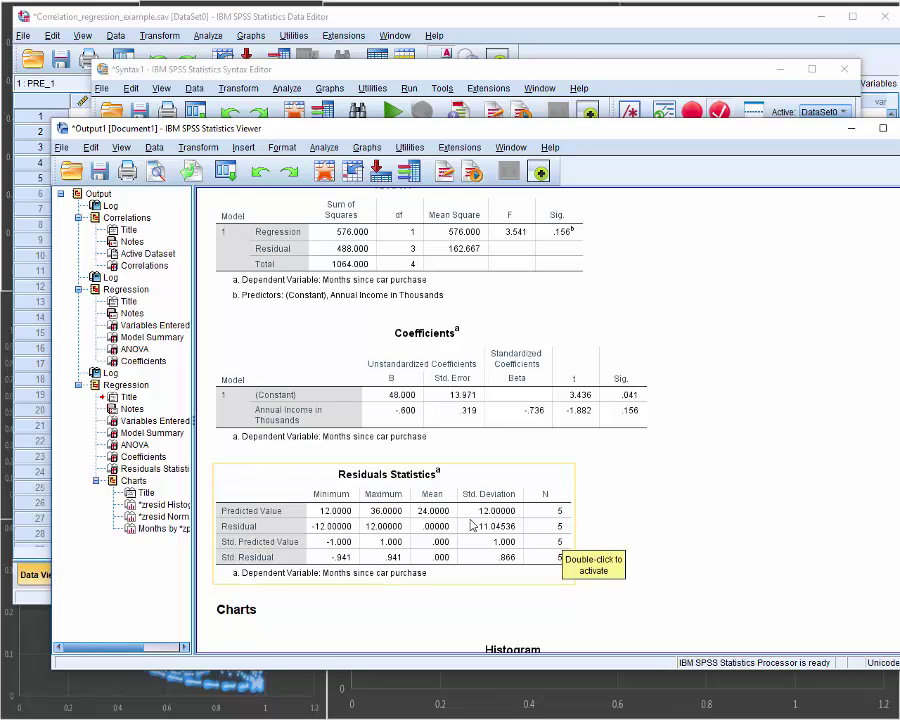
scroll(471, 524, down, 2)
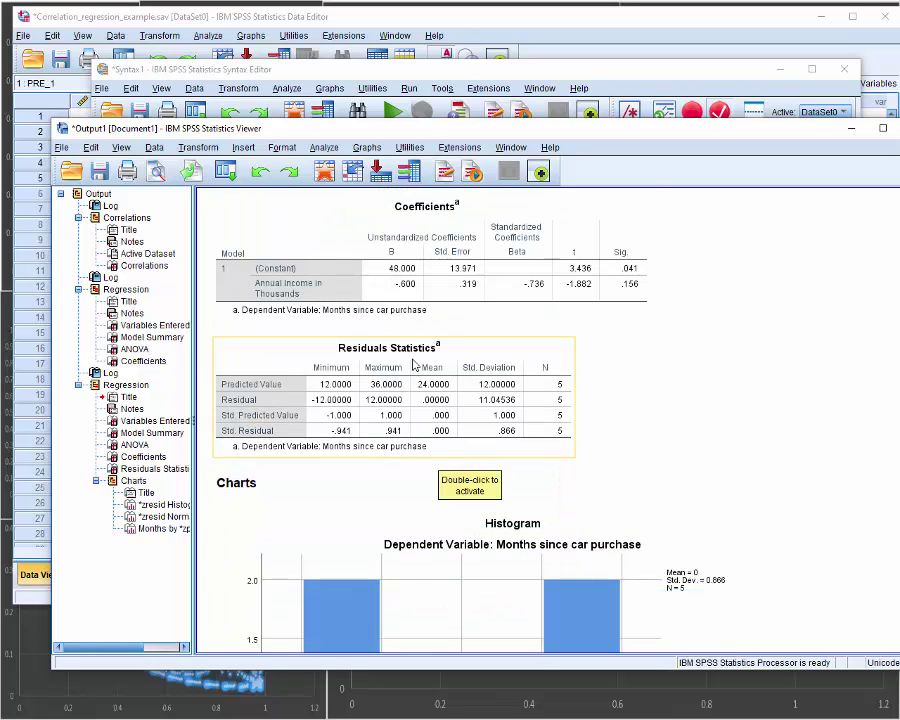
Step: Examine the residual histogram, the normal P-P plot and the scatterplot of months since car purchase against standardized predicted value
scroll(340, 414, down, 3)
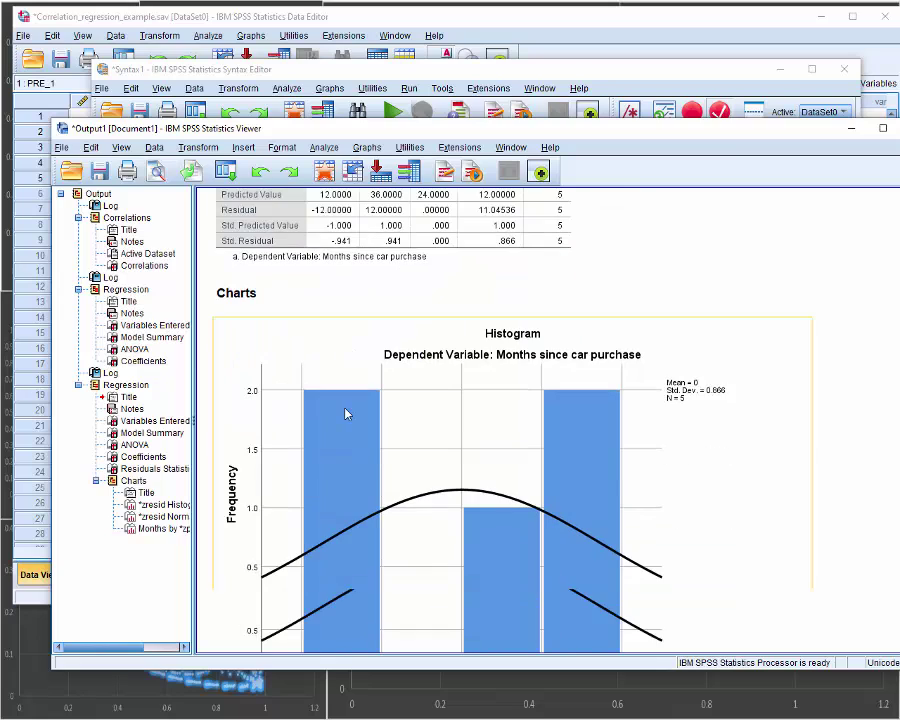
scroll(346, 413, down, 1)
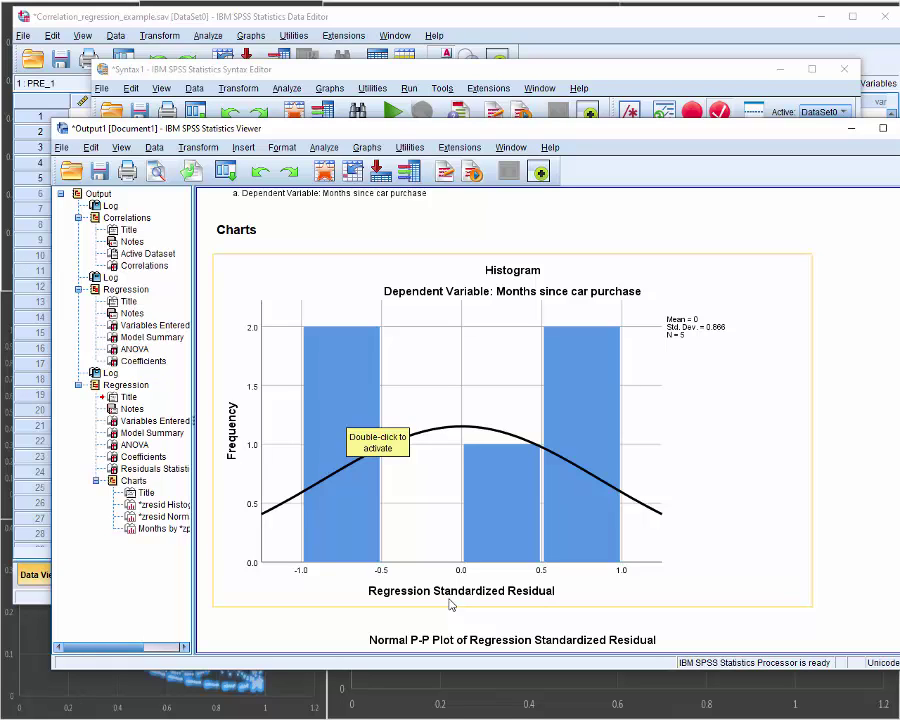
scroll(449, 604, down, 4)
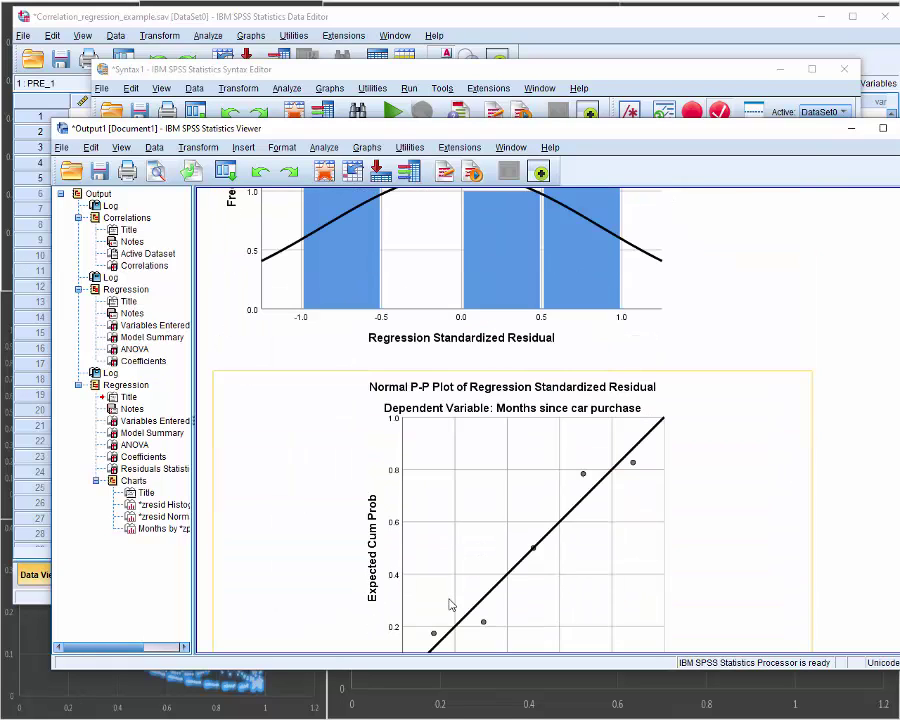
scroll(449, 604, down, 1)
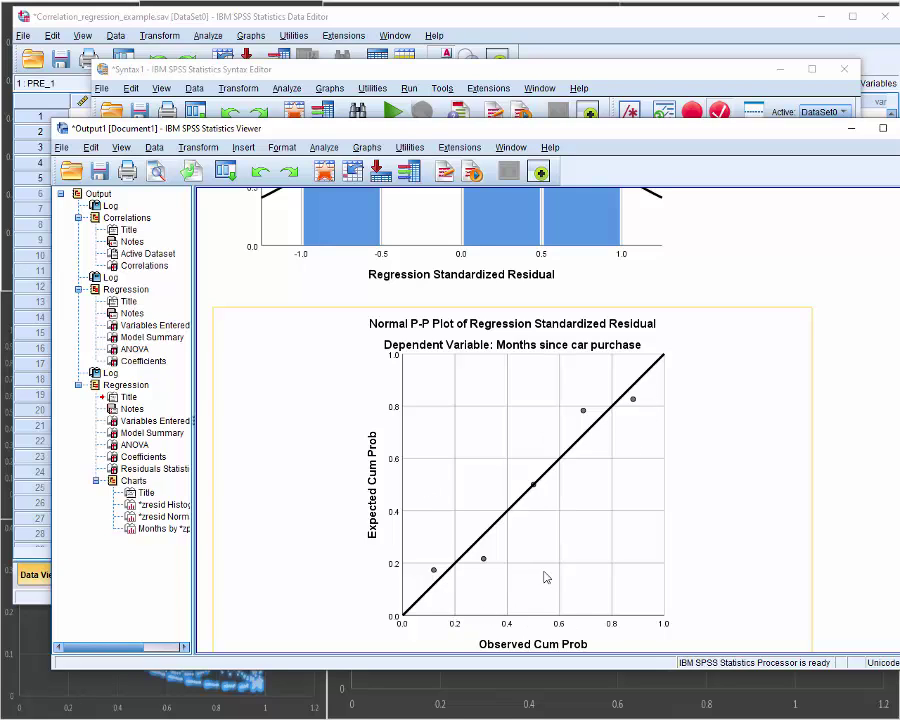
scroll(535, 564, down, 4)
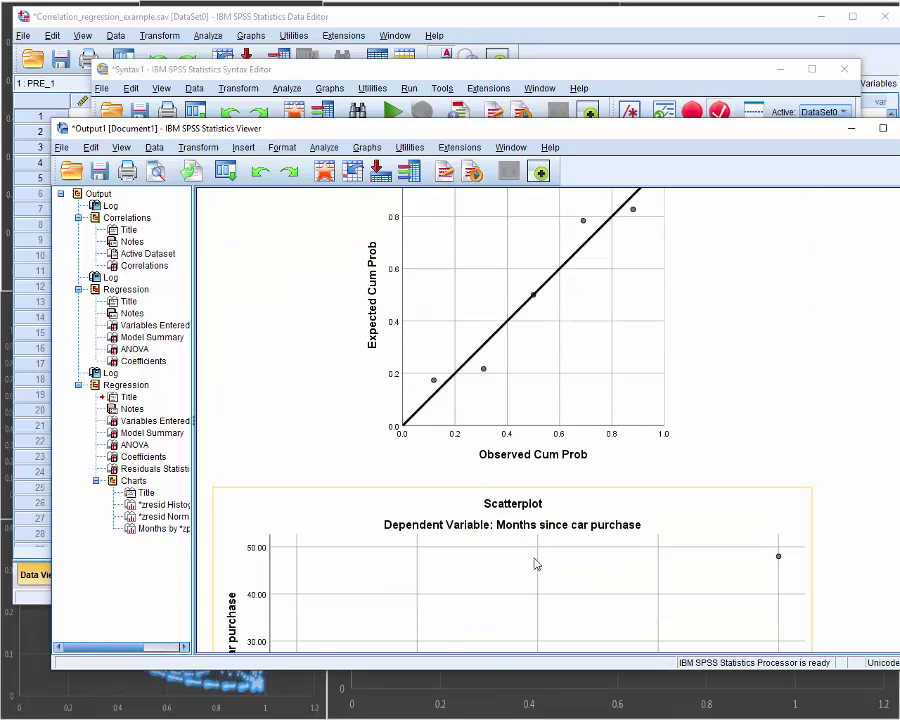
scroll(535, 564, down, 3)
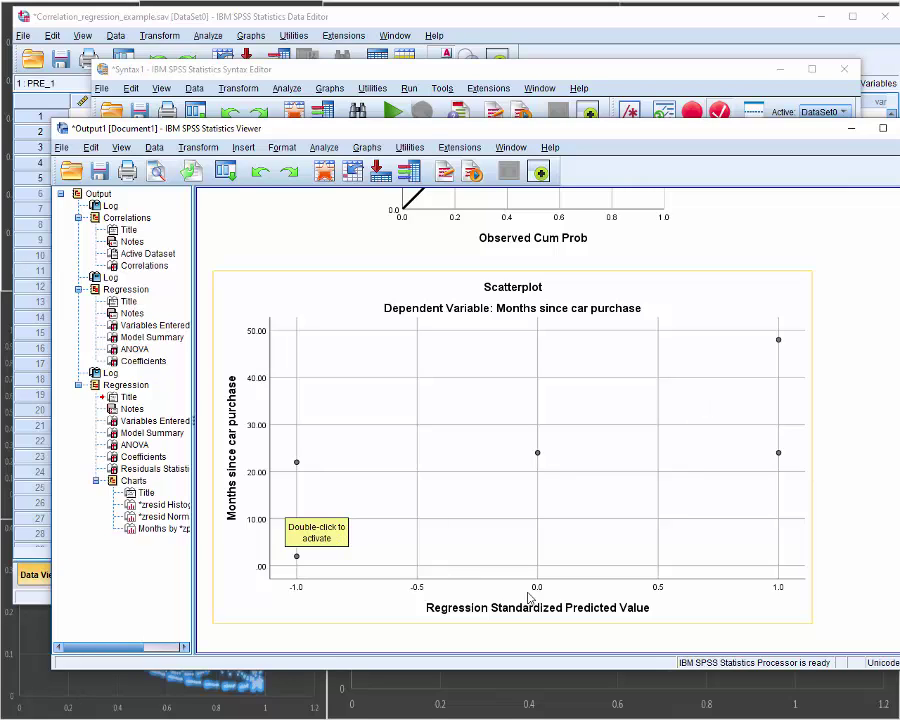
Step: Switch to the Data Editor to inspect the saved predicted values beside the Income and Months variables
scroll(530, 598, up, 3)
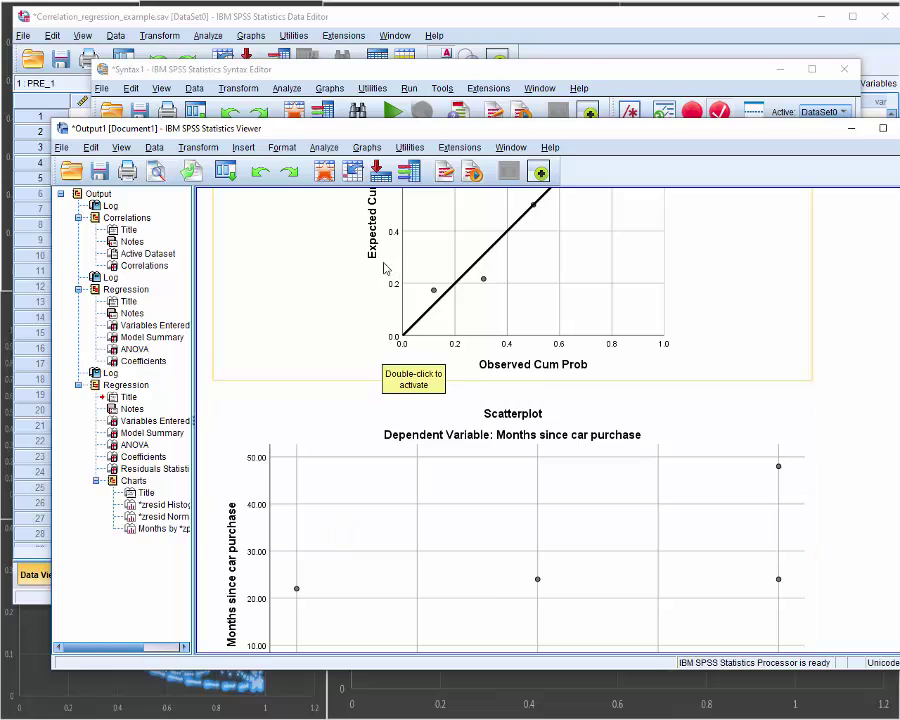
click(187, 27)
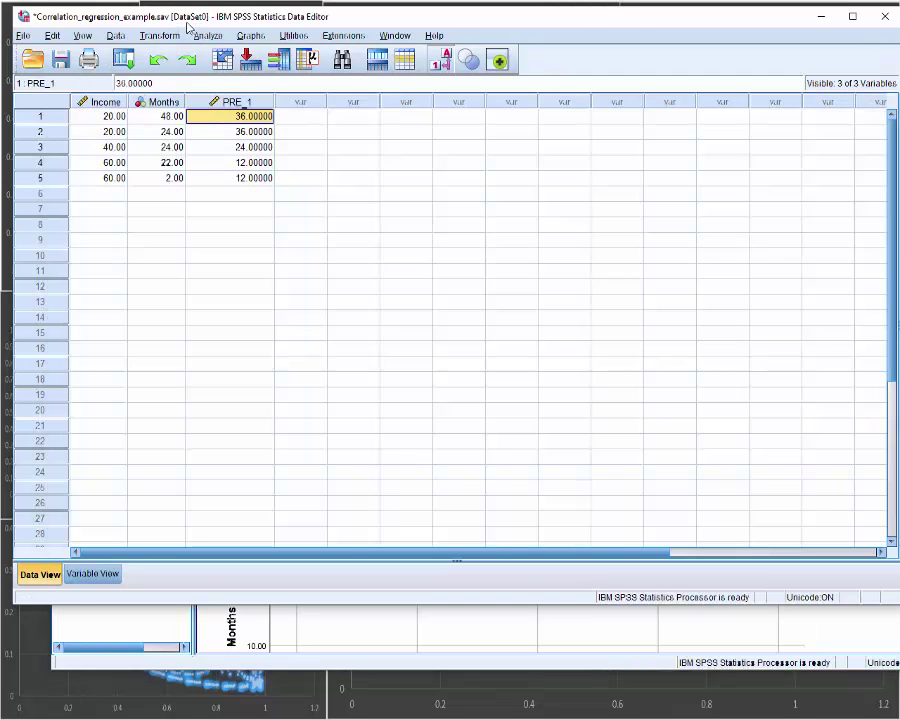